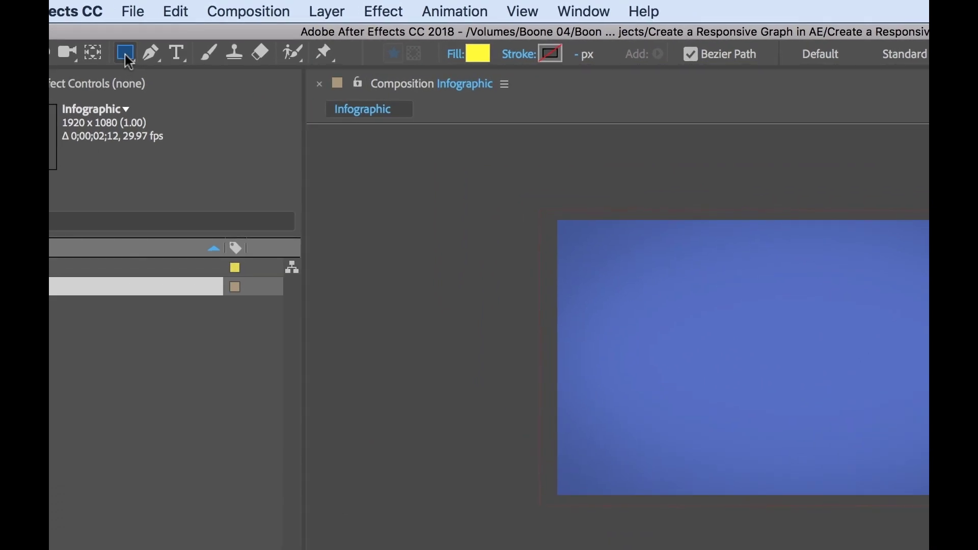
Step: Choose the Ellipse Tool with Fill set to None and a Solid Color stroke
{"action": "left_click_drag", "start_coordinate": [129, 62], "coordinate": [203, 101]}
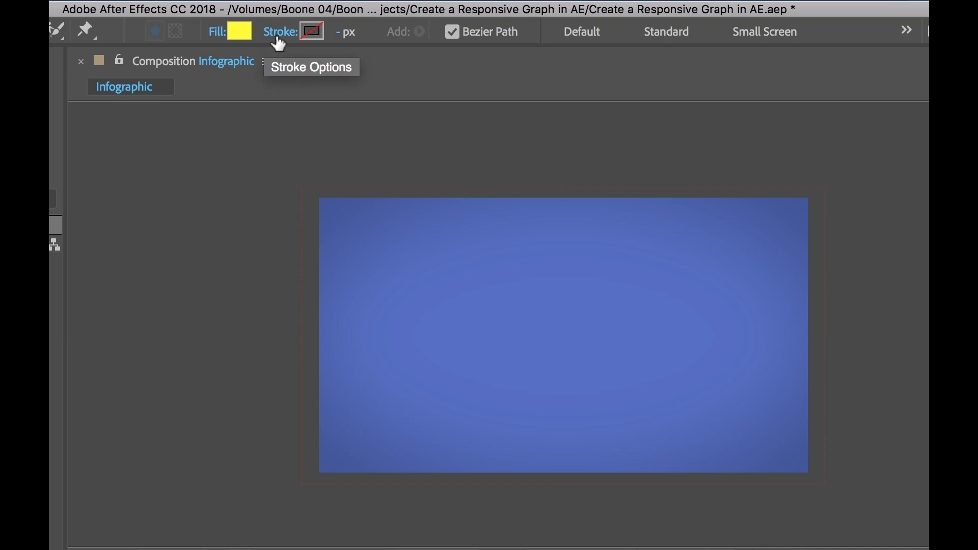
{"action": "left_click", "coordinate": [218, 33]}
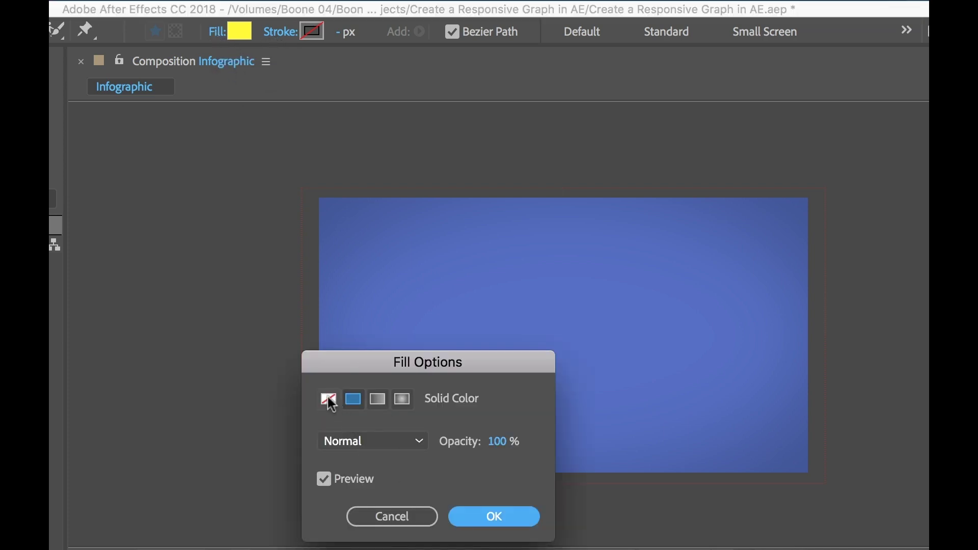
{"action": "left_click", "coordinate": [328, 397]}
{"action": "left_click", "coordinate": [489, 517]}
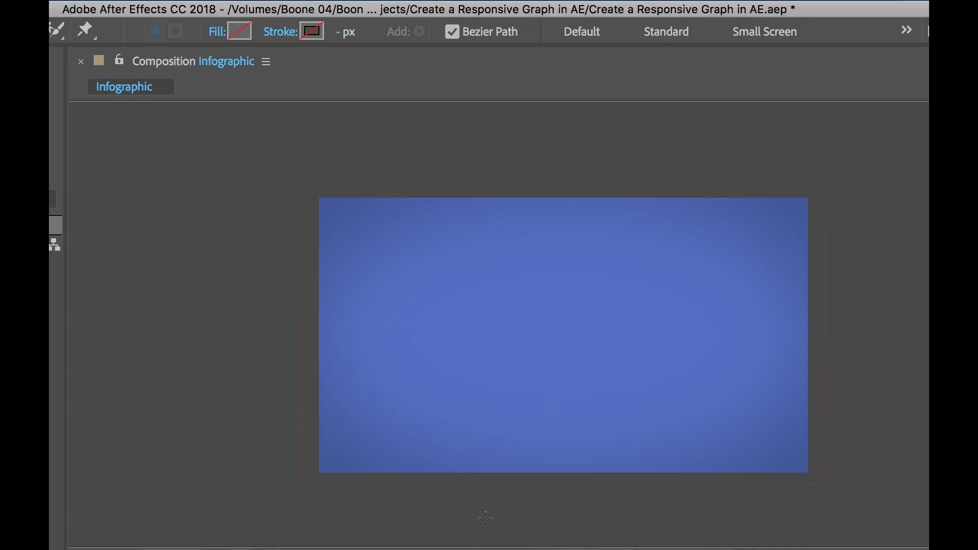
{"action": "left_click", "coordinate": [280, 32]}
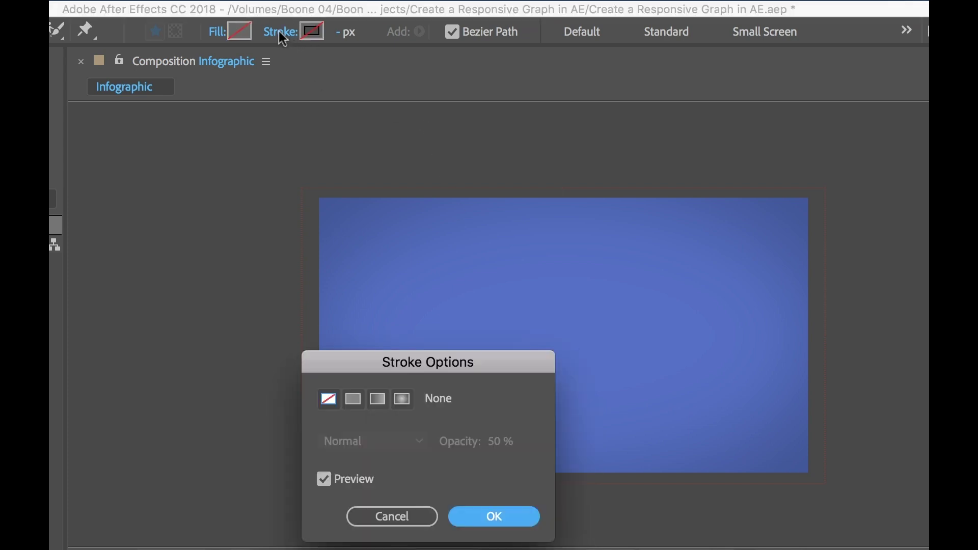
{"action": "left_click", "coordinate": [353, 401]}
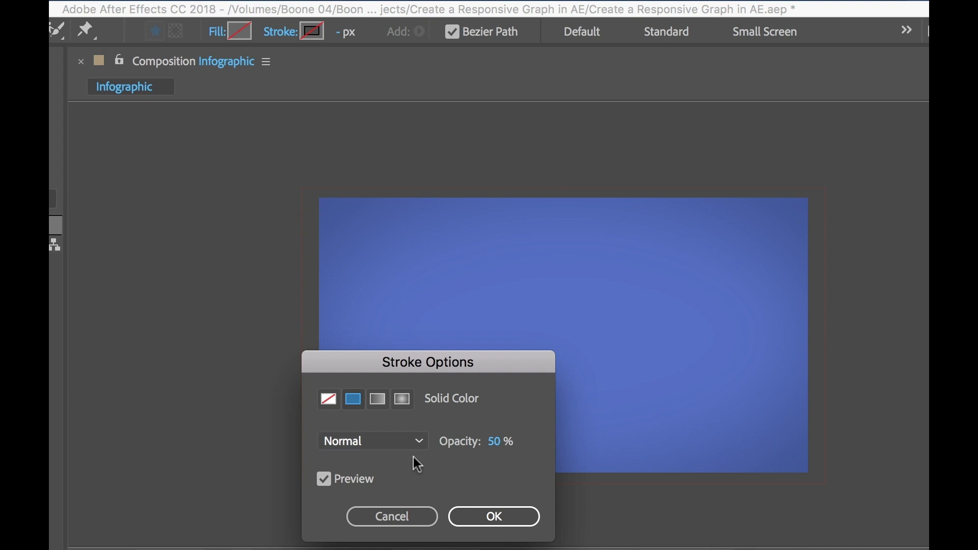
{"action": "left_click", "coordinate": [491, 517]}
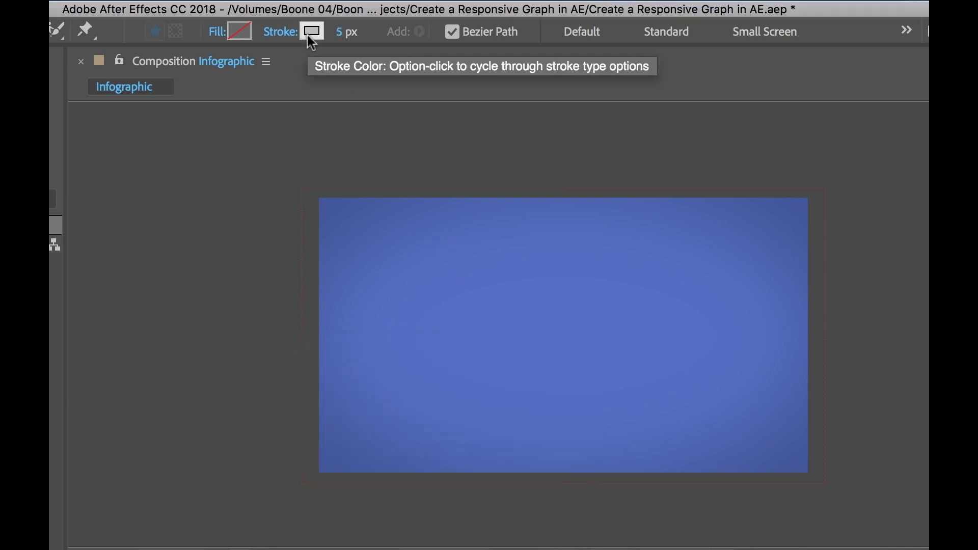
Step: Set the shape stroke width to 300 px
{"action": "left_click", "coordinate": [345, 33]}
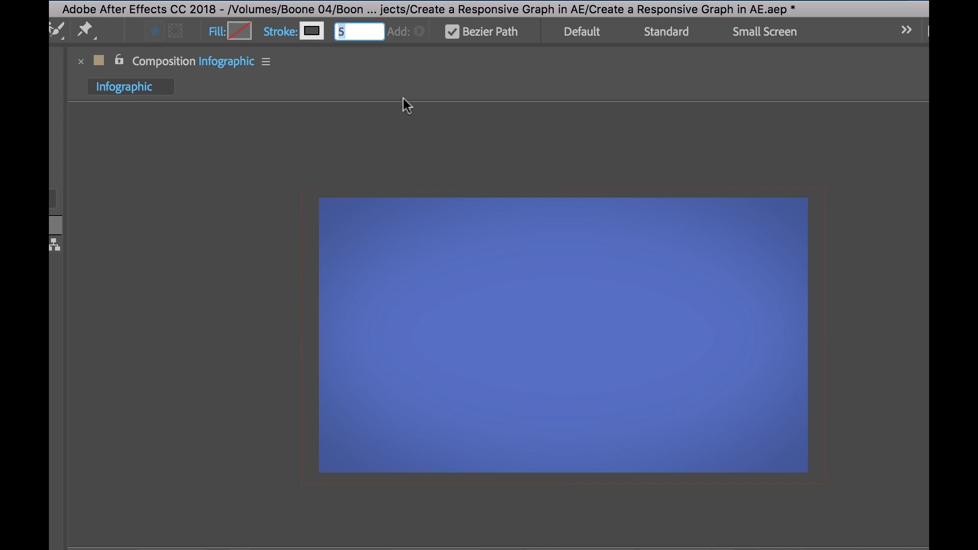
{"action": "left_click", "coordinate": [379, 90]}
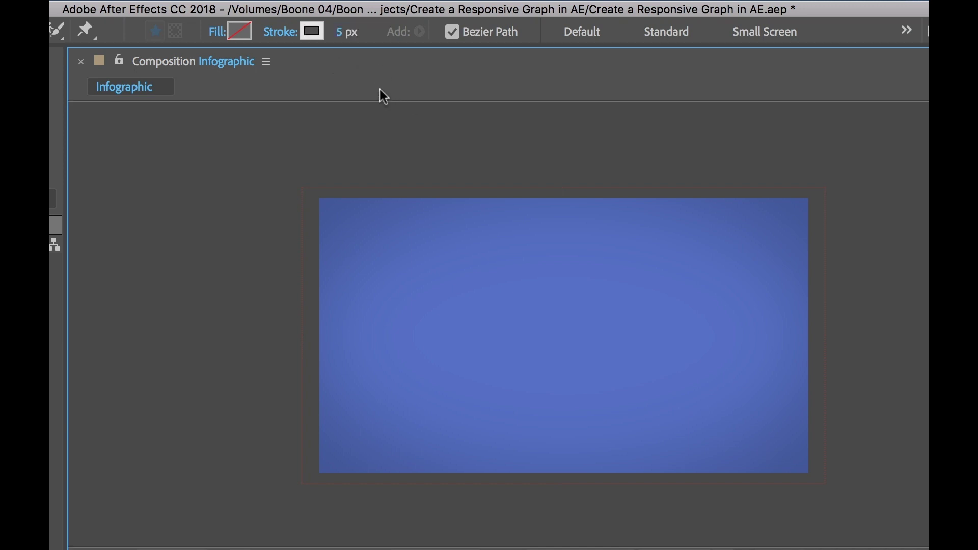
{"action": "left_click_drag", "start_coordinate": [341, 32], "coordinate": [377, 30]}
{"action": "left_click", "coordinate": [347, 32]}
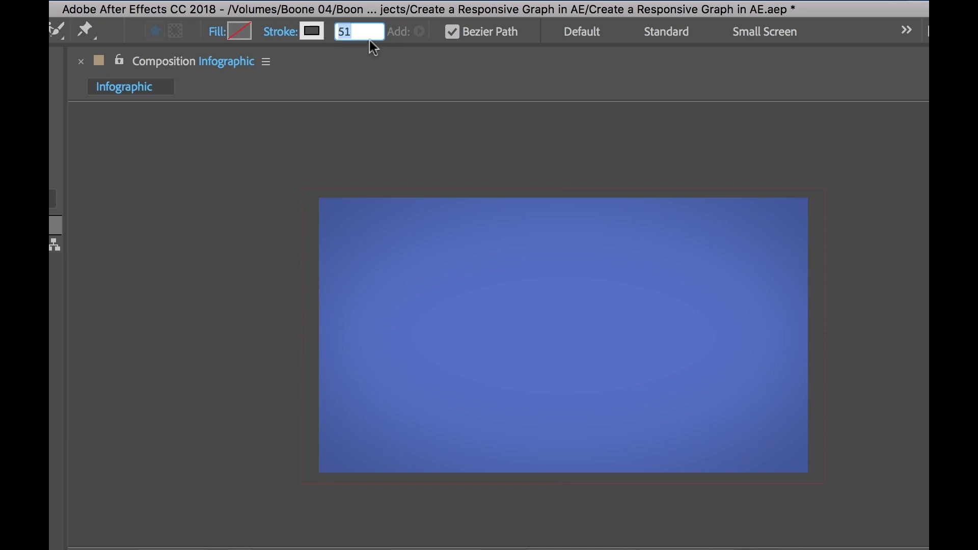
{"action": "type", "text": "300"}
{"action": "key", "text": "Return"}
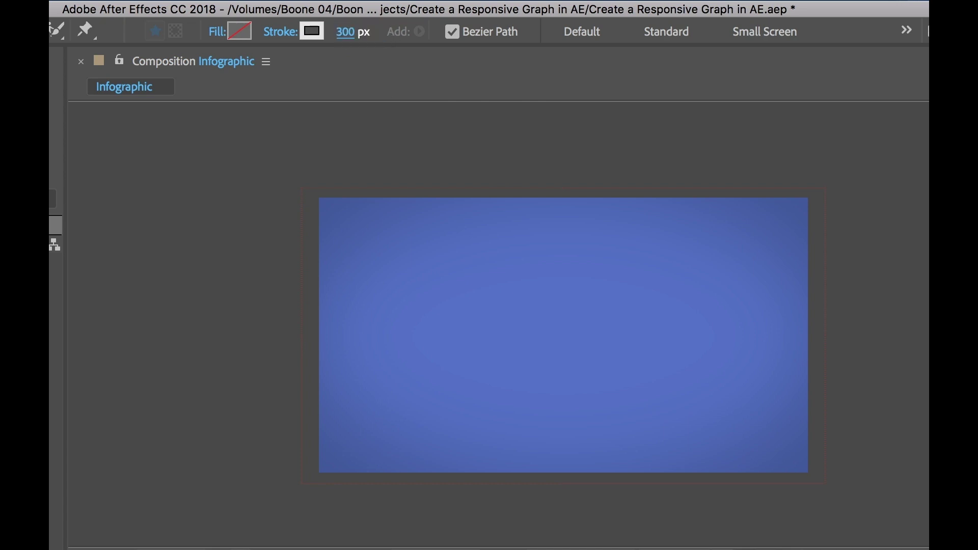
Step: Draw a thick ring ellipse in the composition and name its layer Circle Graph
{"action": "left_click_drag", "start_coordinate": [531, 330], "coordinate": [449, 309]}
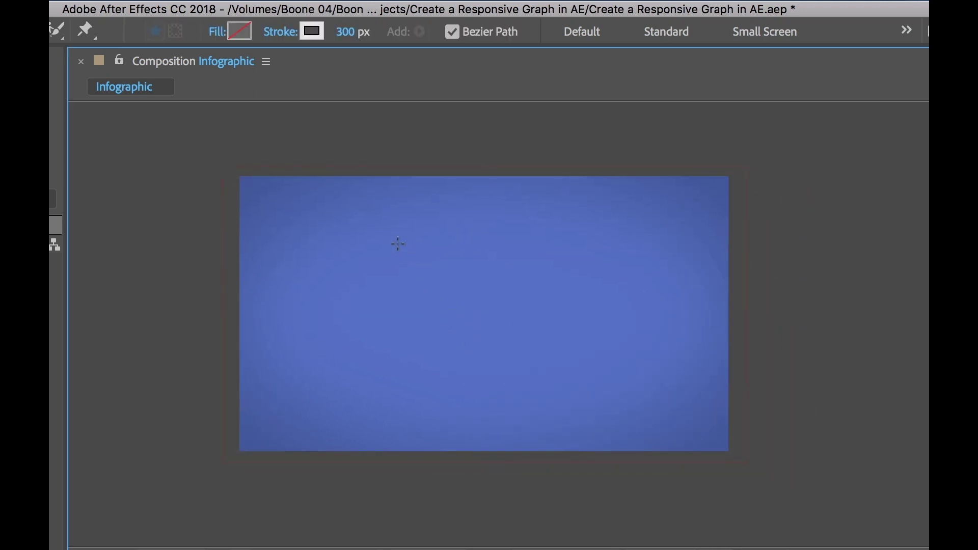
{"action": "mouse_move", "coordinate": [398, 244]}
{"action": "left_mouse_down"}
{"action": "mouse_move", "coordinate": [421, 275]}
{"action": "mouse_move", "coordinate": [625, 411]}
{"action": "mouse_move", "coordinate": [594, 389]}
{"action": "mouse_move", "coordinate": [540, 312]}
{"action": "mouse_move", "coordinate": [574, 329]}
{"action": "mouse_move", "coordinate": [524, 293]}
{"action": "mouse_move", "coordinate": [583, 338]}
{"action": "left_mouse_up"}
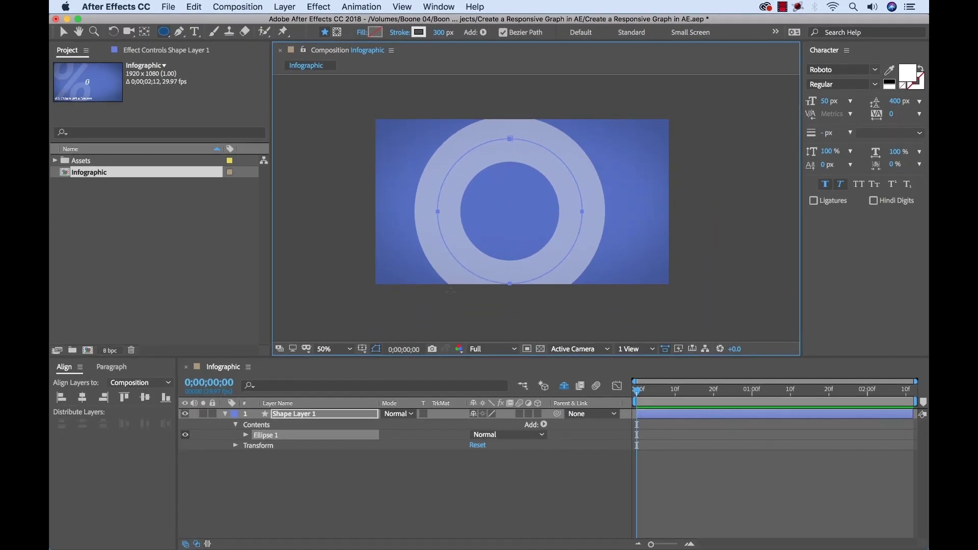
{"action": "left_click", "coordinate": [307, 414]}
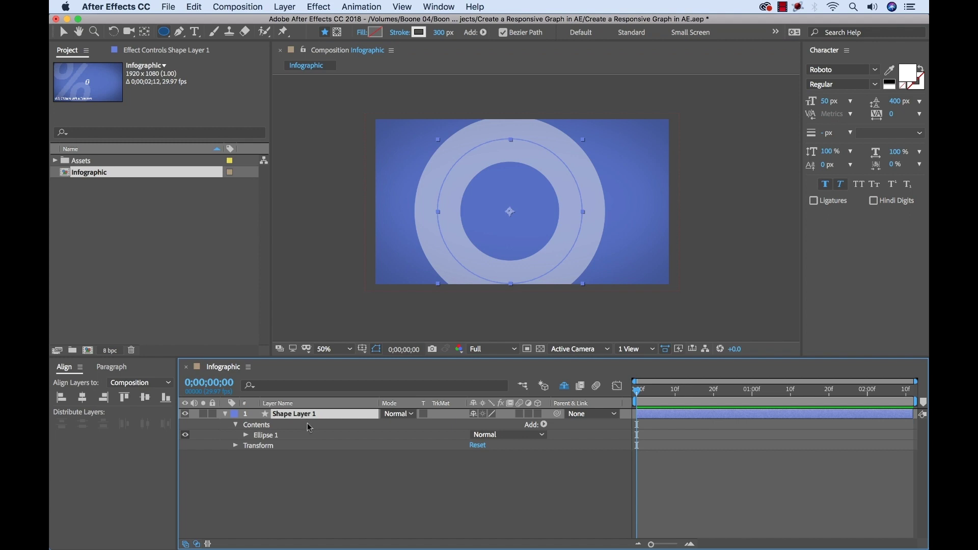
{"action": "key", "text": "Return"}
{"action": "type", "text": "Circle Graph"}
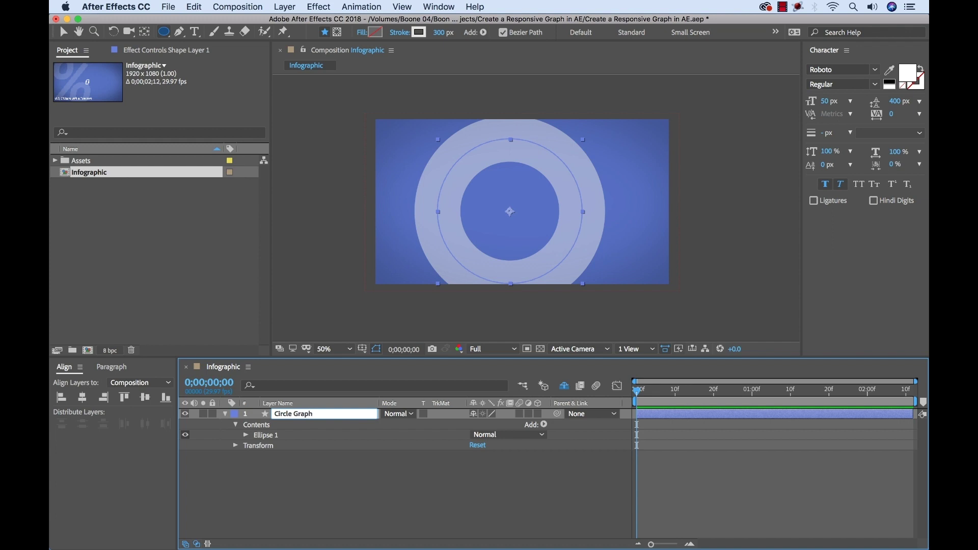
{"action": "key", "text": "Return"}
Step: Scale the ring to 75%, align it to the composition centre, and start a text layer there
{"action": "key", "text": "s"}
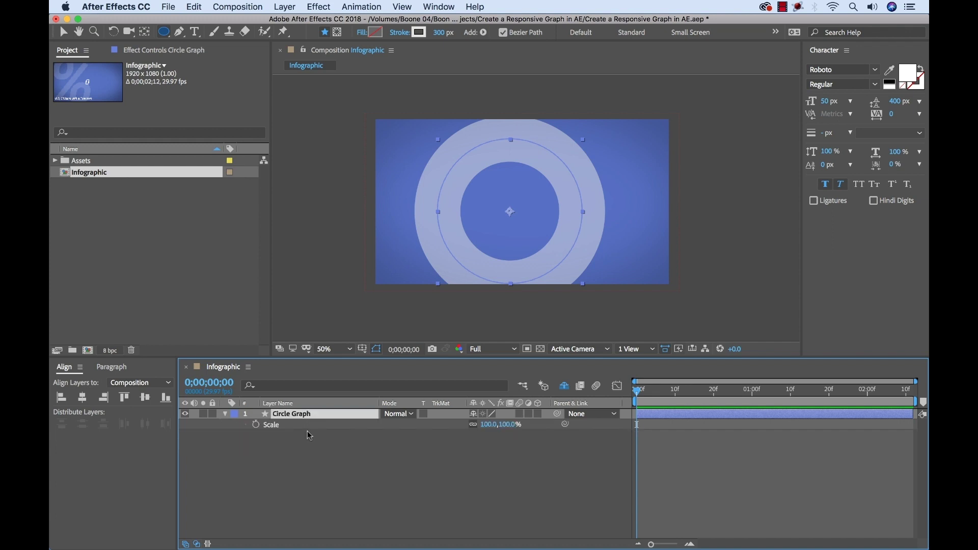
{"action": "left_click_drag", "start_coordinate": [495, 425], "coordinate": [484, 426]}
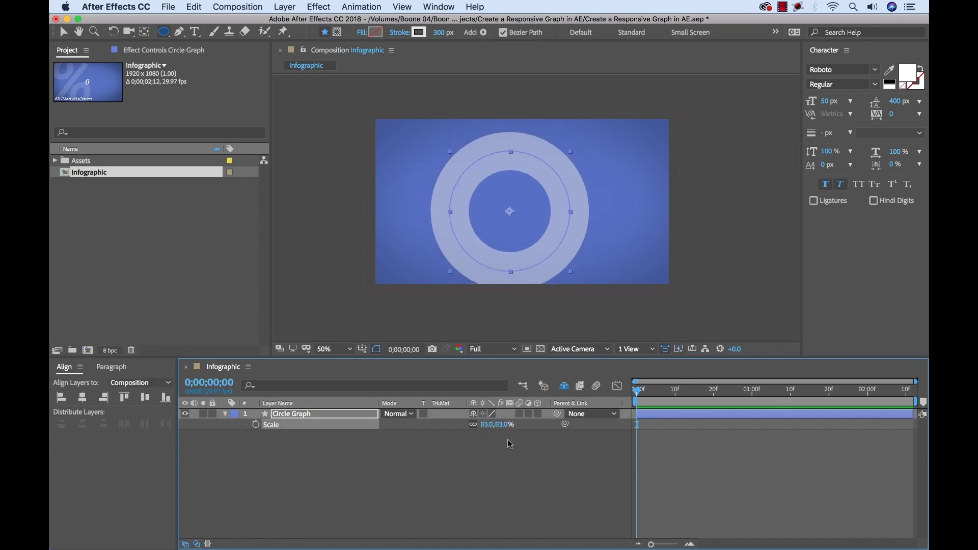
{"action": "key", "text": "v"}
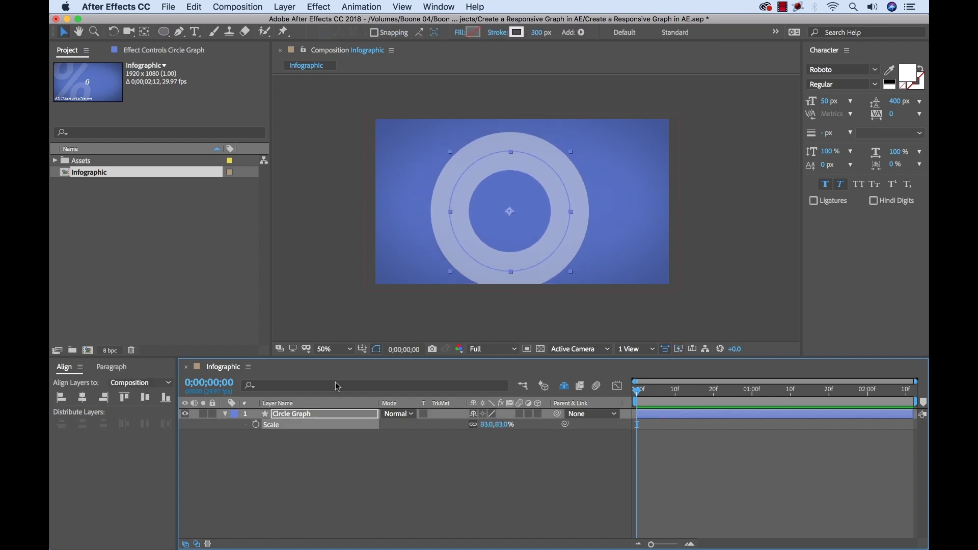
{"action": "left_click", "coordinate": [79, 399]}
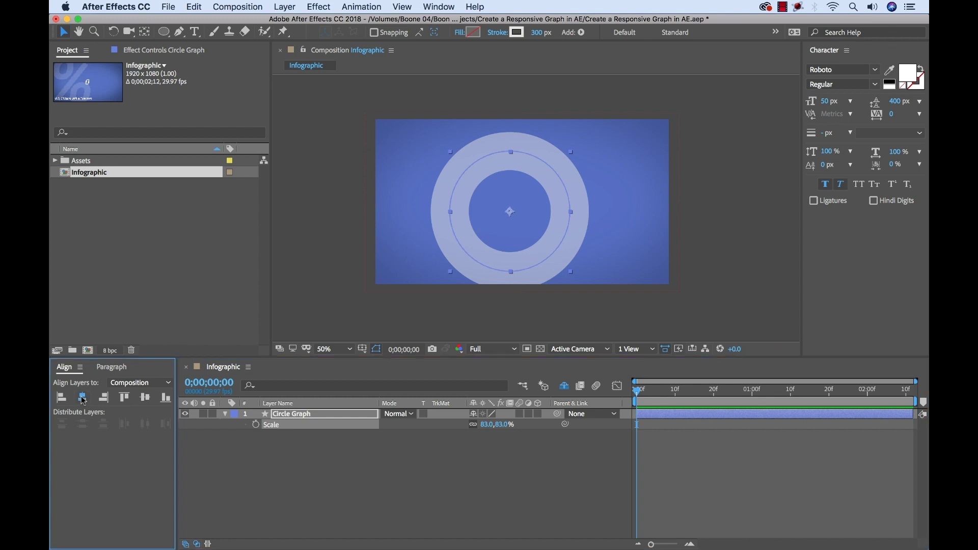
{"action": "left_click", "coordinate": [145, 398]}
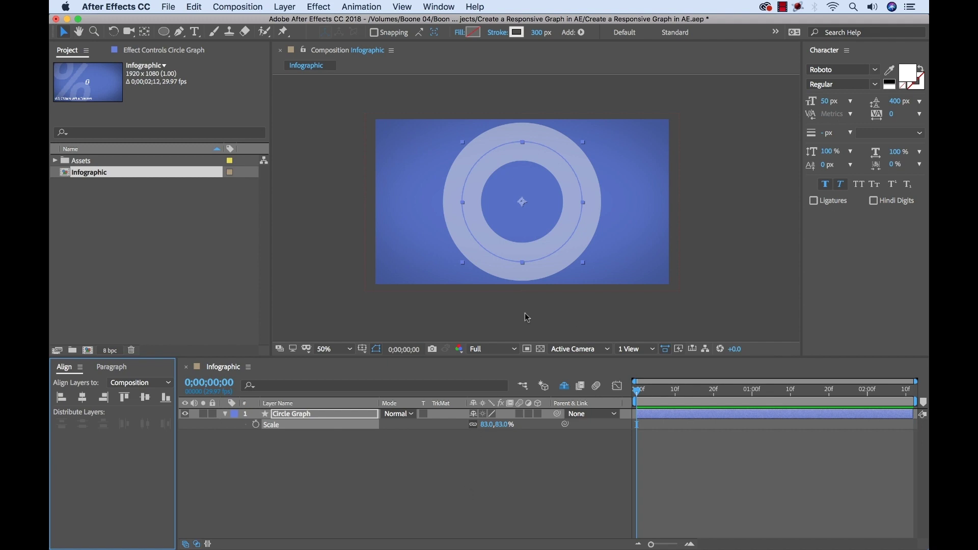
{"action": "left_click", "coordinate": [485, 425]}
{"action": "type", "text": "75"}
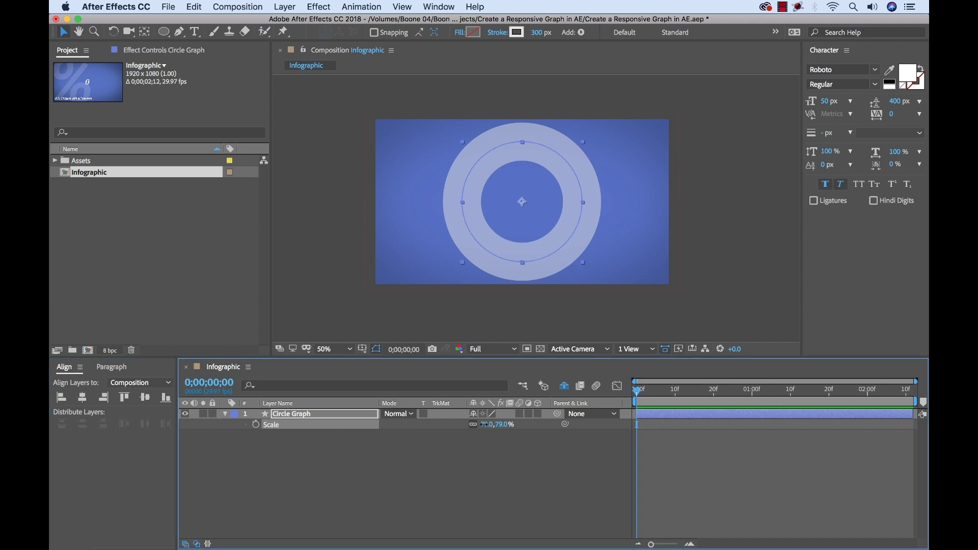
{"action": "key", "text": "Return"}
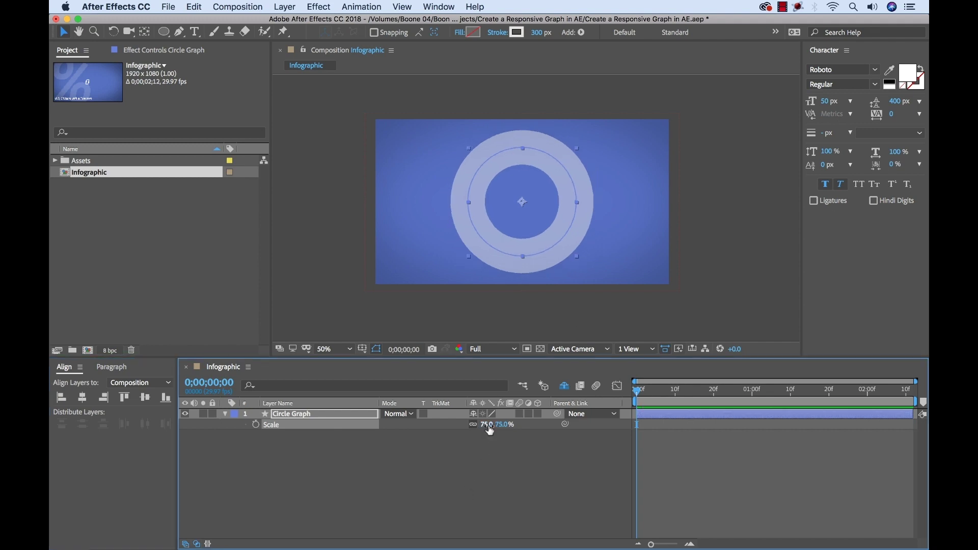
{"action": "left_click", "coordinate": [356, 445]}
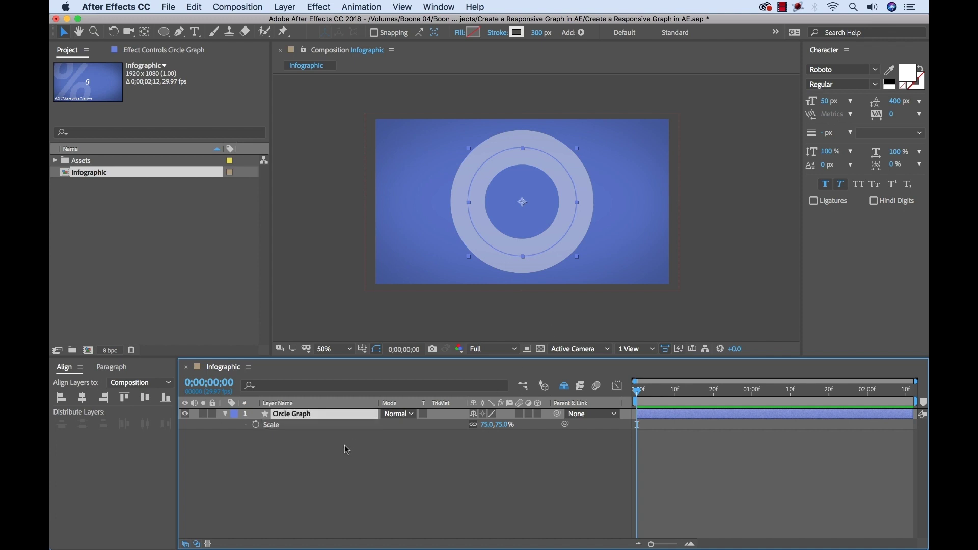
{"action": "key", "text": "super+t"}
{"action": "left_click", "coordinate": [509, 200]}
Step: Enter the number 75 at a 200 px font size
{"action": "type", "text": "75"}
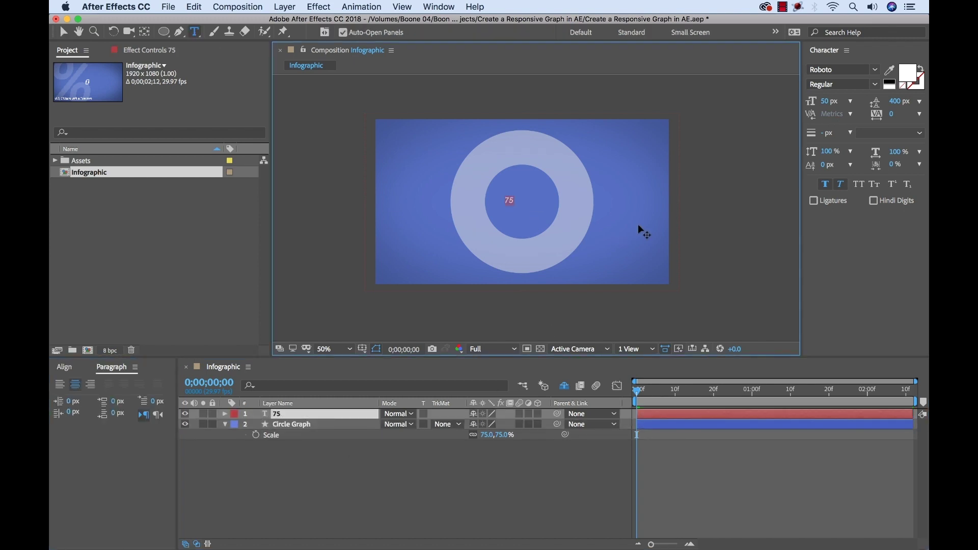
{"action": "left_click", "coordinate": [829, 101]}
{"action": "type", "text": "72"}
{"action": "key", "text": "Return"}
{"action": "type", "text": "200"}
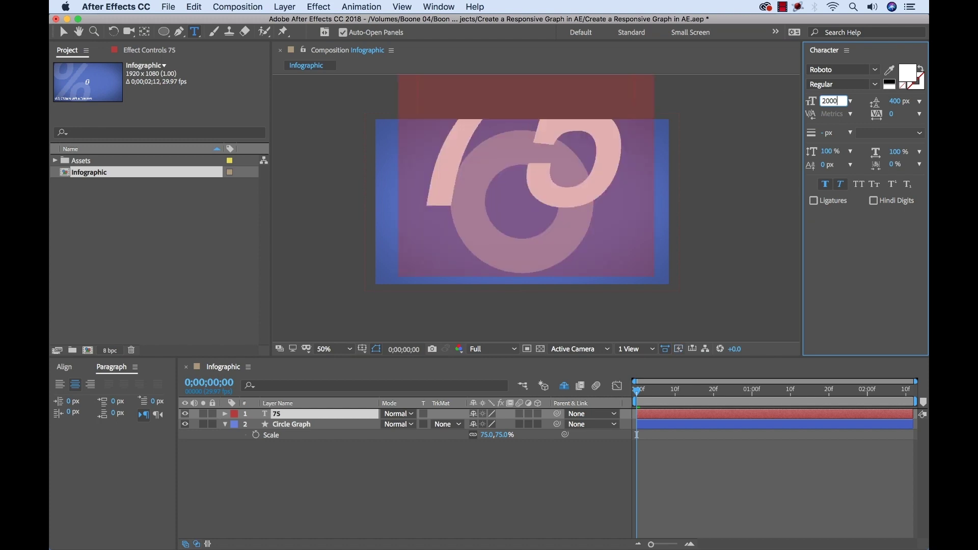
{"action": "left_click", "coordinate": [365, 480]}
Step: Add a 75 px caption 'U.S. Citizens with a Passport' in the lower left corner
{"action": "left_click", "coordinate": [404, 268]}
{"action": "type", "text": "U.S"}
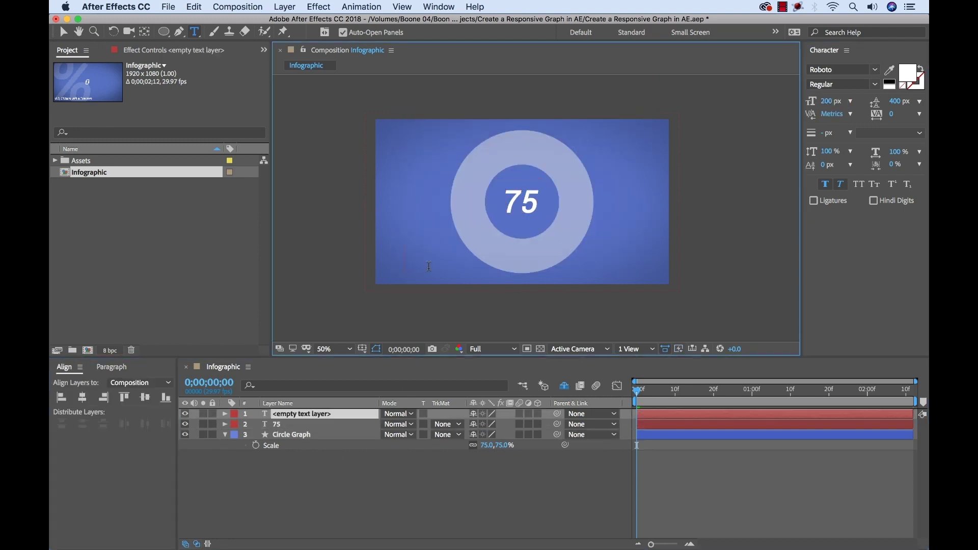
{"action": "type", "text": ". Citizens with a Passport"}
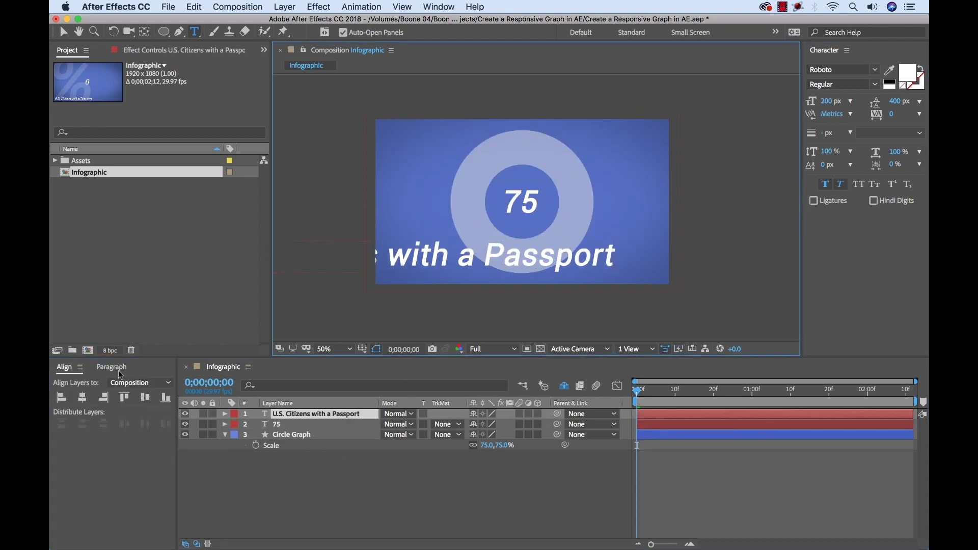
{"action": "left_click", "coordinate": [64, 368]}
{"action": "left_click", "coordinate": [829, 101]}
{"action": "type", "text": "75"}
{"action": "key", "text": "Return"}
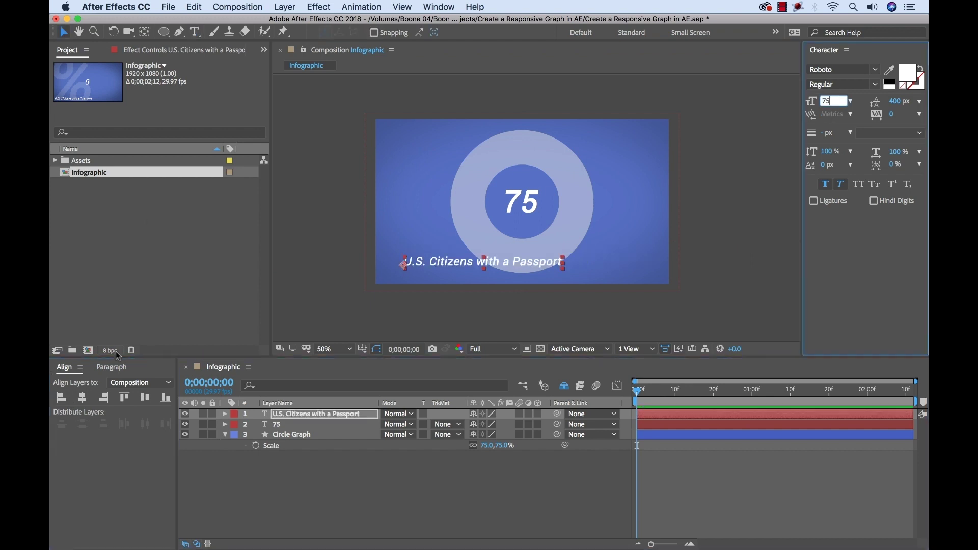
{"action": "key", "text": "v"}
{"action": "left_click", "coordinate": [416, 278]}
{"action": "left_click_drag", "start_coordinate": [417, 277], "coordinate": [423, 274]}
Step: Duplicate the 75 layer, change it to a 500 px '%' symbol, and reposition it
{"action": "left_click", "coordinate": [278, 425]}
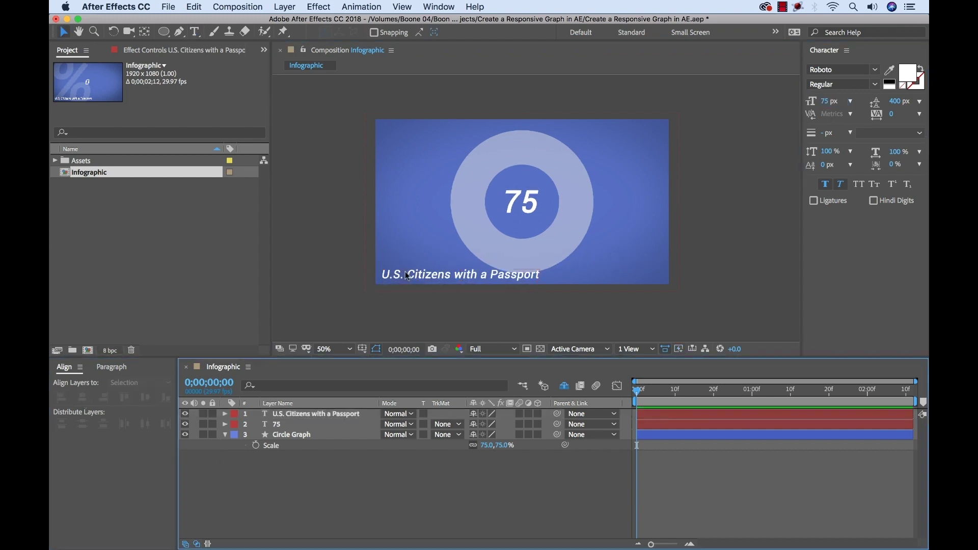
{"action": "key", "text": "ctrl+d"}
{"action": "double_click", "coordinate": [278, 427]}
{"action": "type", "text": "%"}
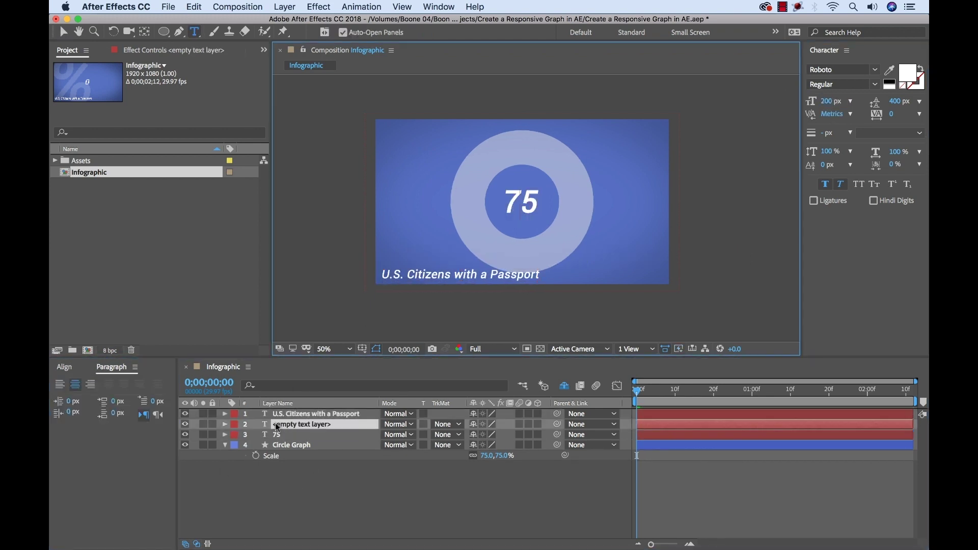
{"action": "left_click", "coordinate": [829, 101]}
{"action": "type", "text": "500"}
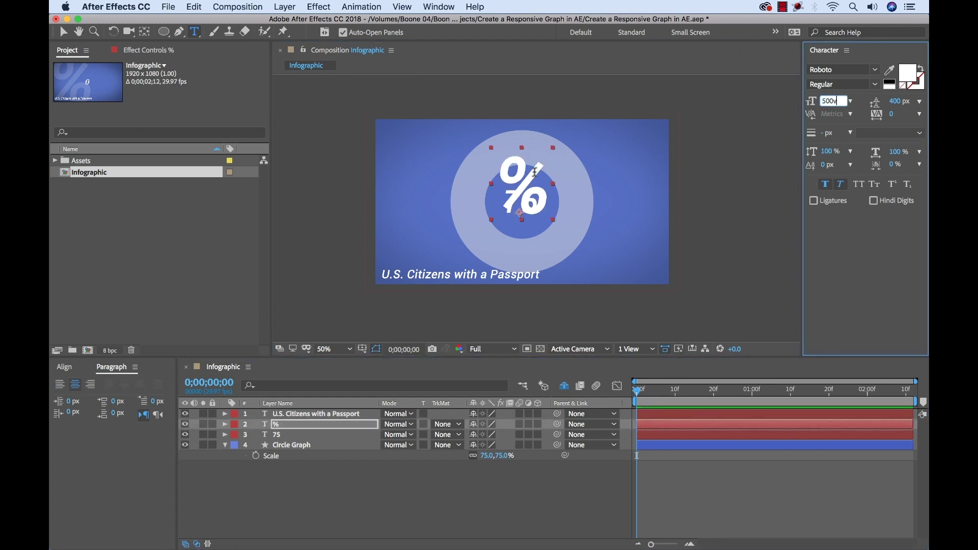
{"action": "left_click_drag", "start_coordinate": [535, 172], "coordinate": [331, 107]}
Step: Send the '%' layer to the bottom, set its opacity to 10%, and save the project
{"action": "left_click_drag", "start_coordinate": [285, 425], "coordinate": [286, 457]}
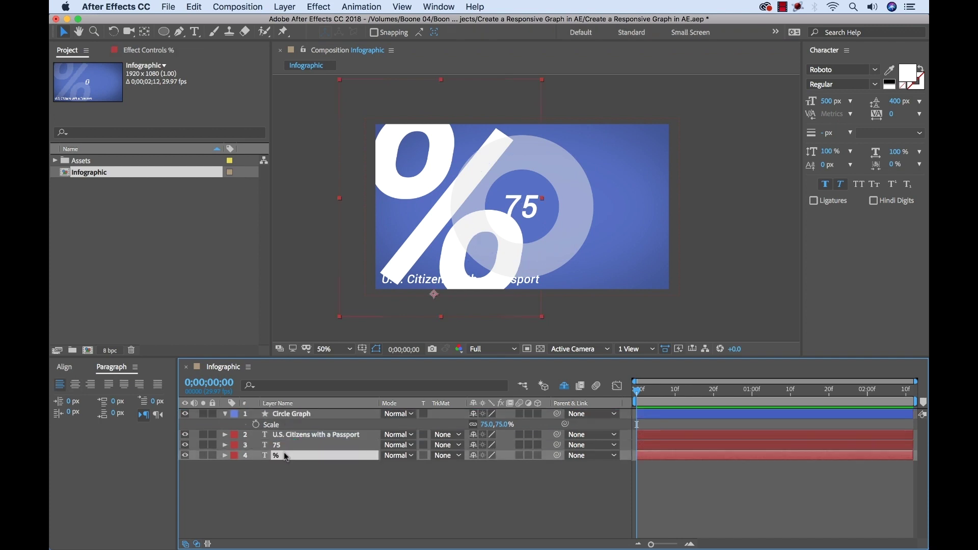
{"action": "key", "text": "t"}
{"action": "left_click", "coordinate": [487, 465]}
{"action": "type", "text": "10"}
{"action": "key", "text": "Return"}
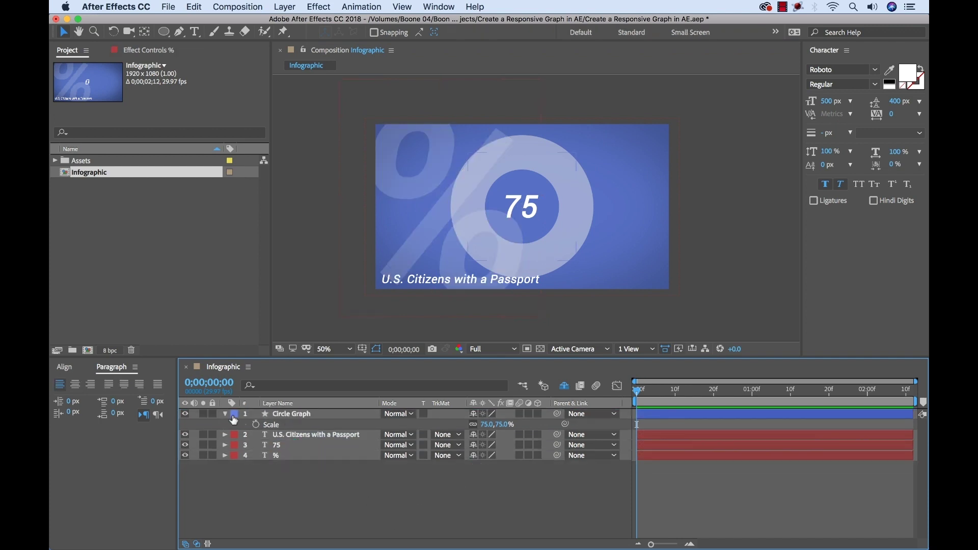
{"action": "left_click", "coordinate": [227, 415]}
{"action": "key", "text": "super+s"}
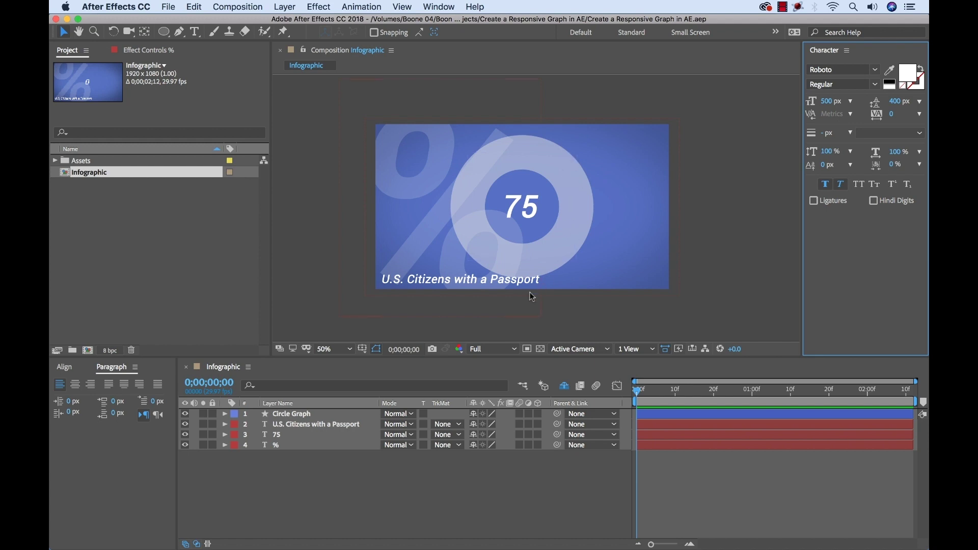
Step: Add Trim Paths to the Circle Graph ring's Contents and expand Trim Paths 1
{"action": "left_click", "coordinate": [304, 415]}
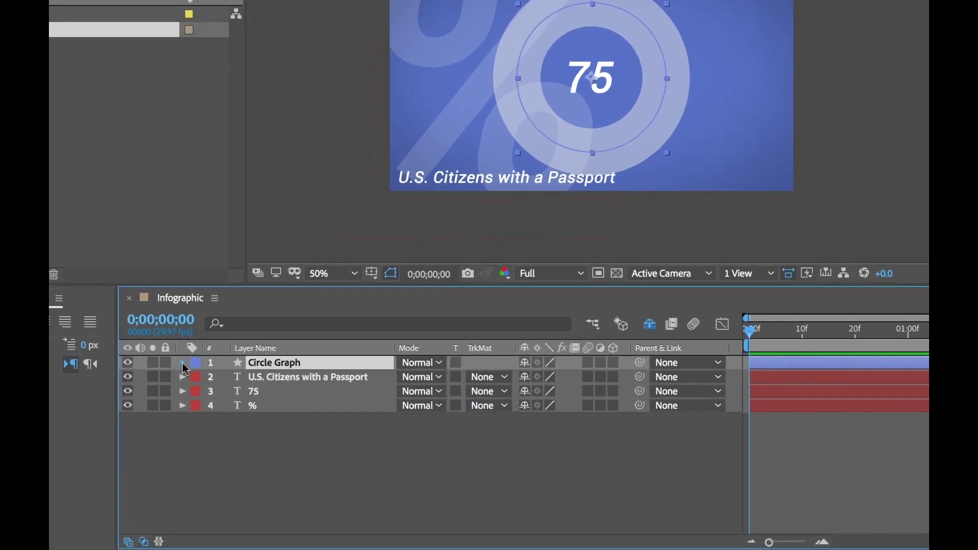
{"action": "left_click", "coordinate": [225, 413]}
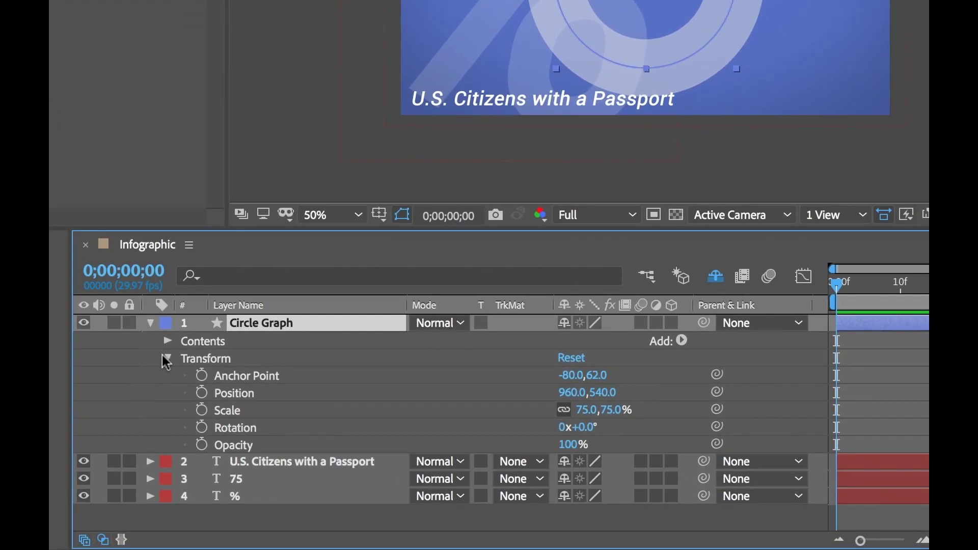
{"action": "left_click", "coordinate": [235, 435]}
{"action": "left_click", "coordinate": [168, 341]}
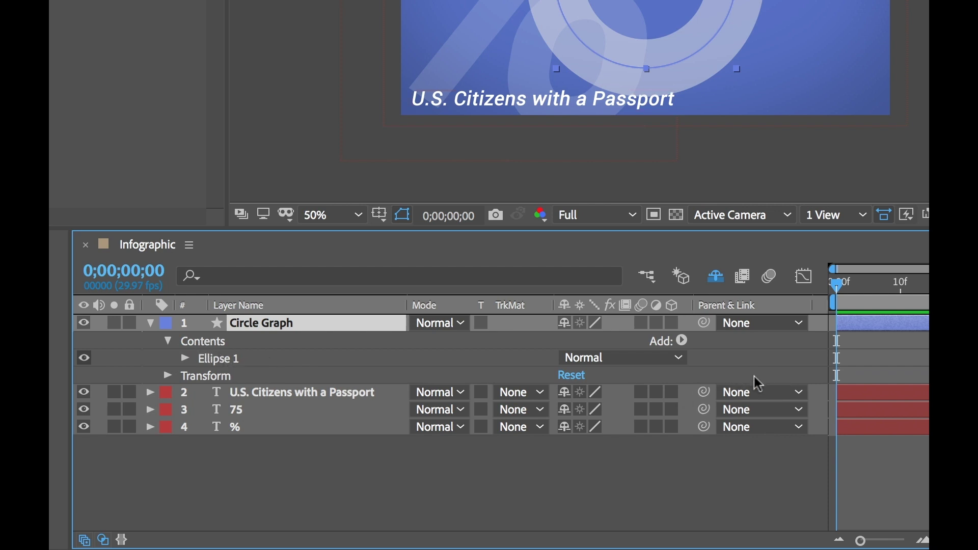
{"action": "left_click", "coordinate": [683, 341]}
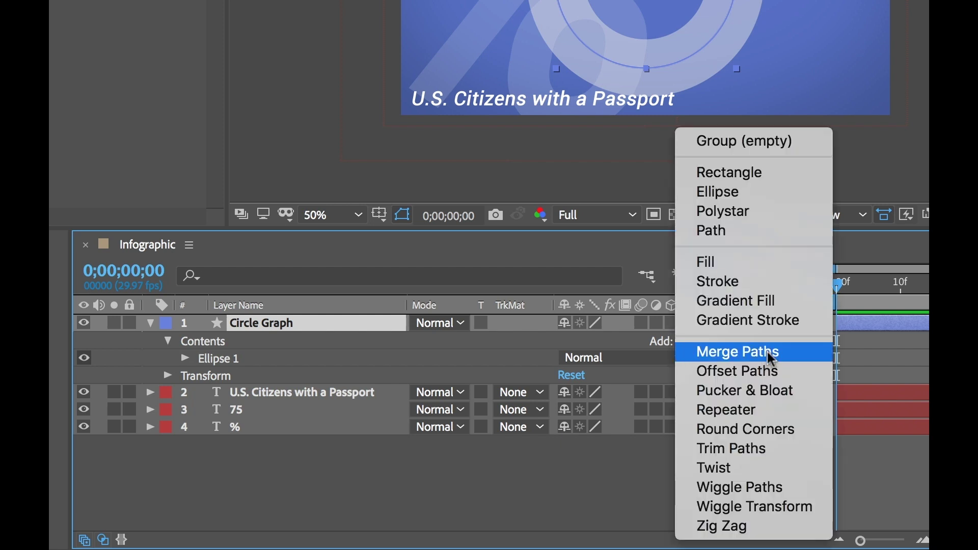
{"action": "left_click", "coordinate": [754, 457]}
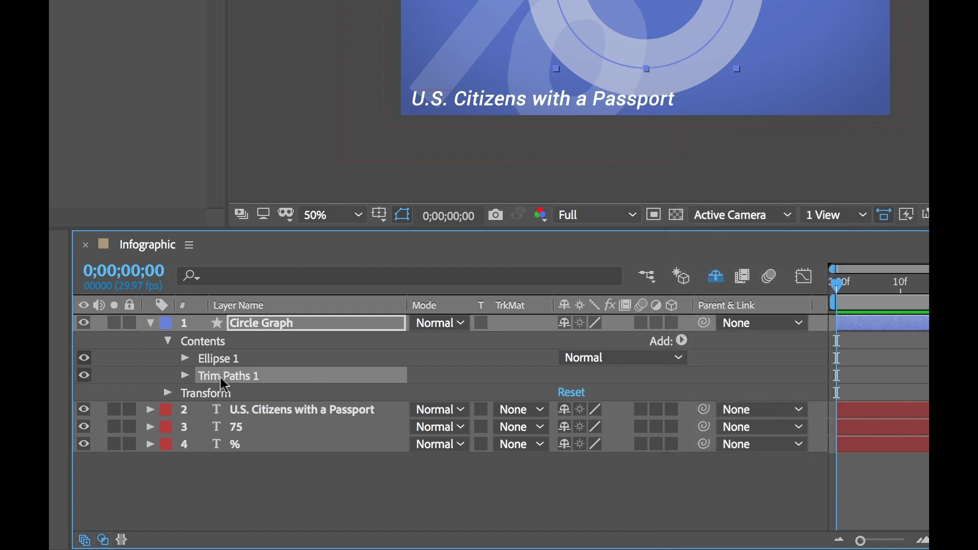
{"action": "left_click", "coordinate": [186, 376]}
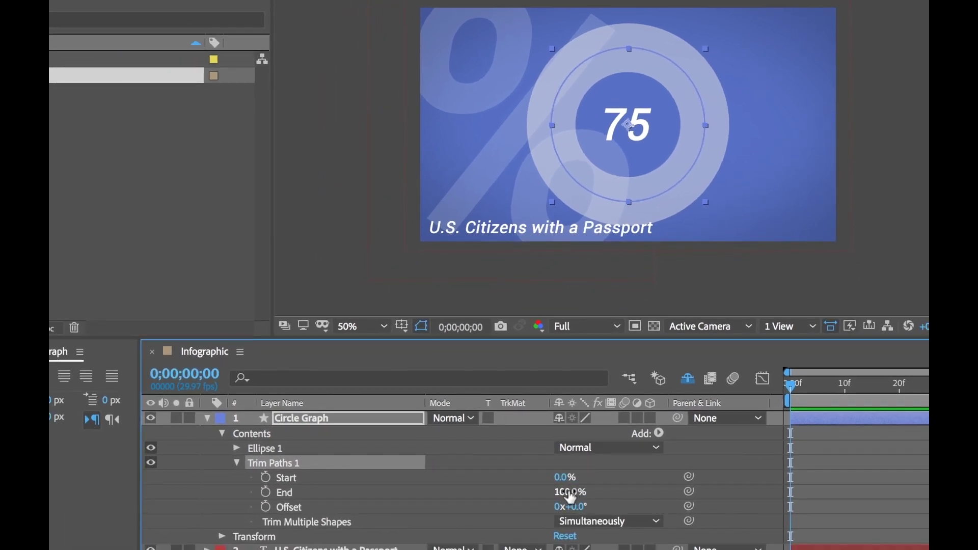
Step: Set the ring's Trim Paths End to 89% and reverse Path 1's direction
{"action": "mouse_move", "coordinate": [569, 492]}
{"action": "left_mouse_down"}
{"action": "mouse_move", "coordinate": [549, 493]}
{"action": "mouse_move", "coordinate": [561, 493]}
{"action": "left_mouse_up"}
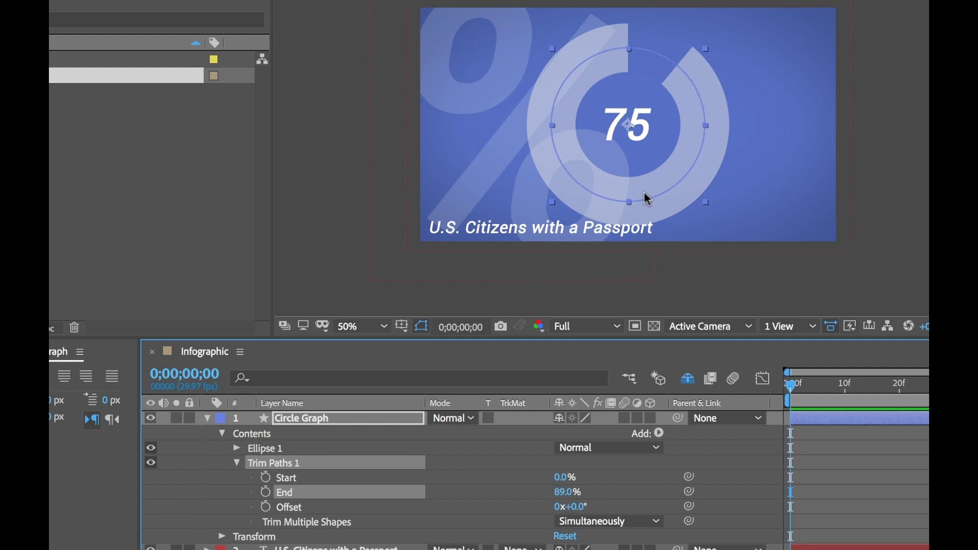
{"action": "left_click", "coordinate": [237, 448]}
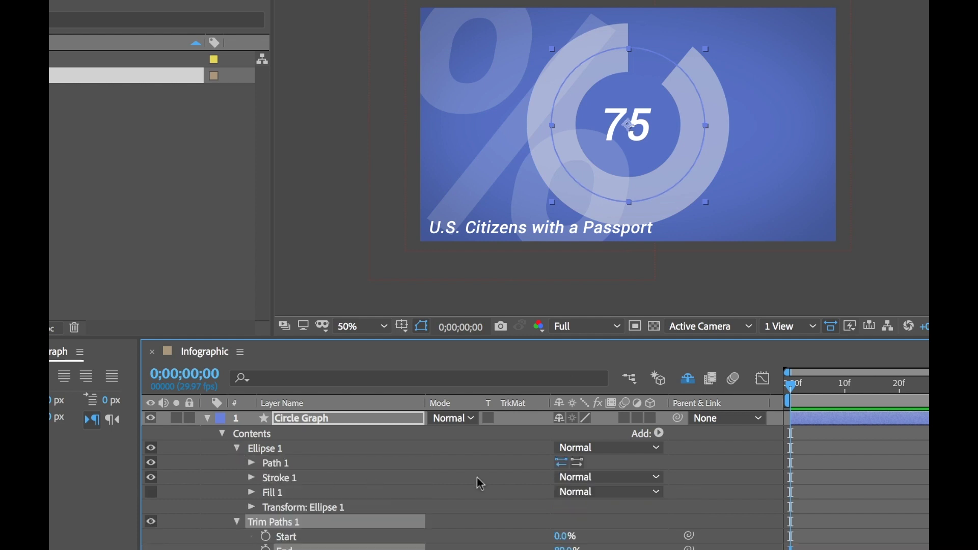
{"action": "left_click", "coordinate": [579, 464]}
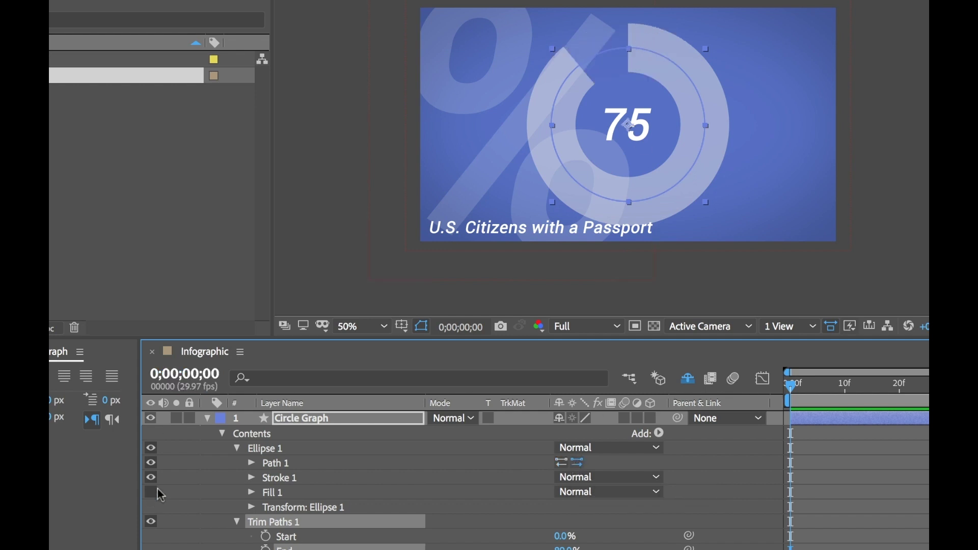
{"action": "left_click", "coordinate": [238, 448]}
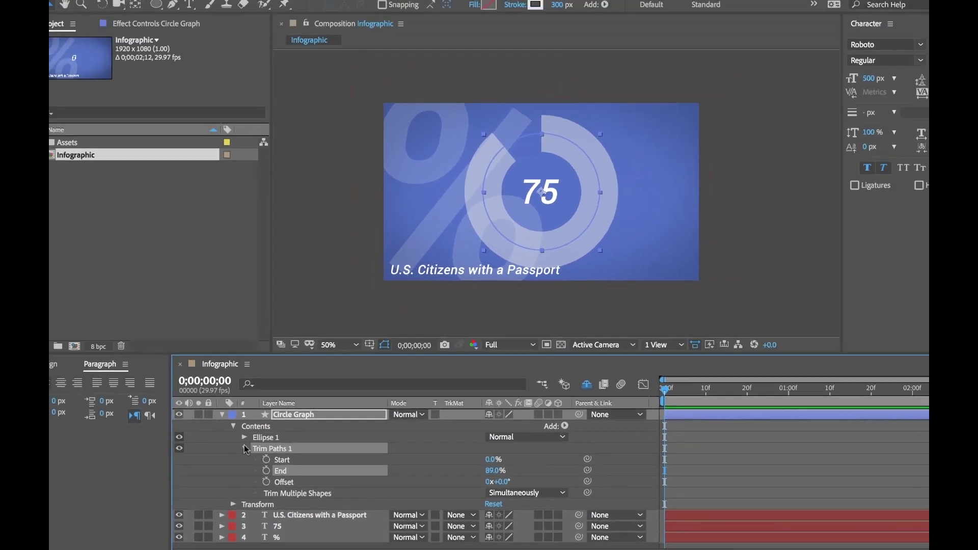
{"action": "left_click", "coordinate": [237, 463]}
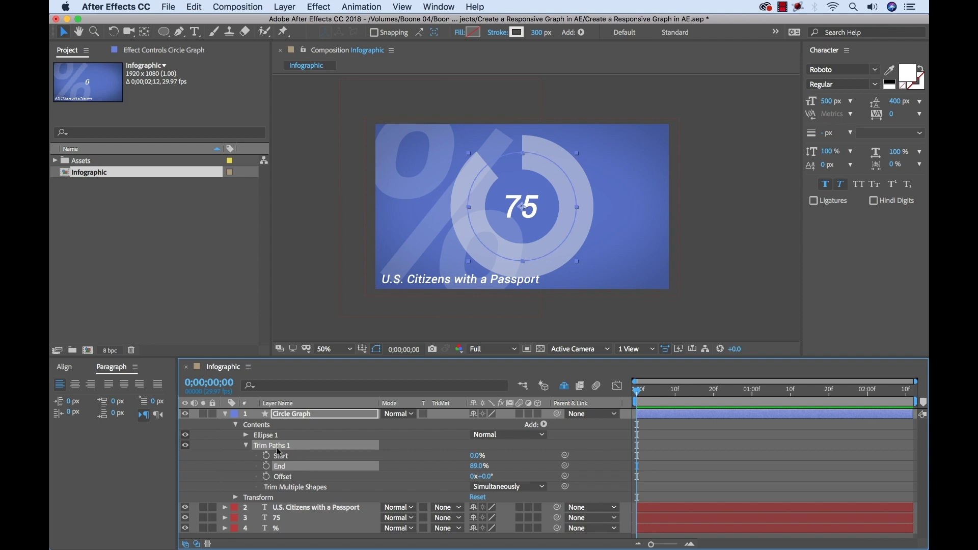
Step: Collapse Trim Paths 1, Contents and the Circle Graph layer, then deselect it
{"action": "left_click", "coordinate": [247, 446]}
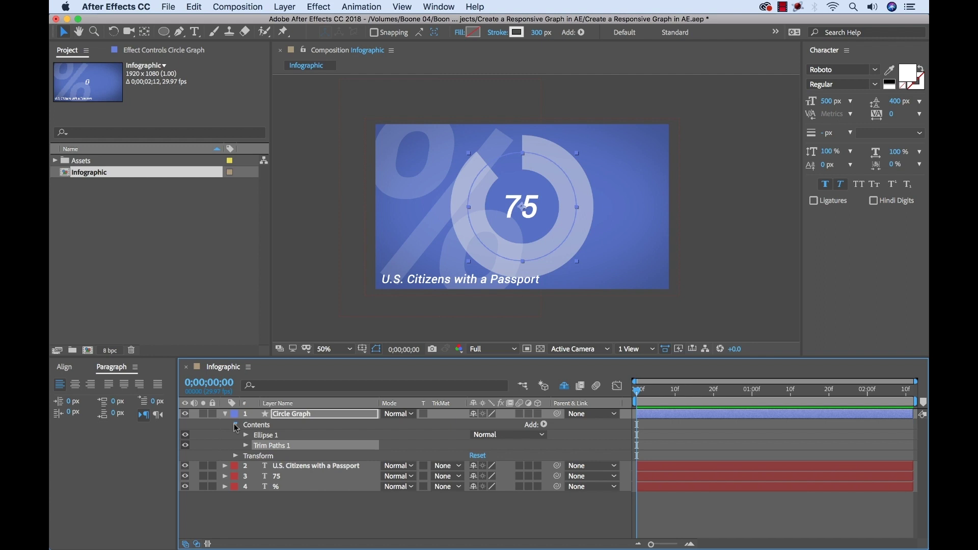
{"action": "left_click", "coordinate": [236, 425]}
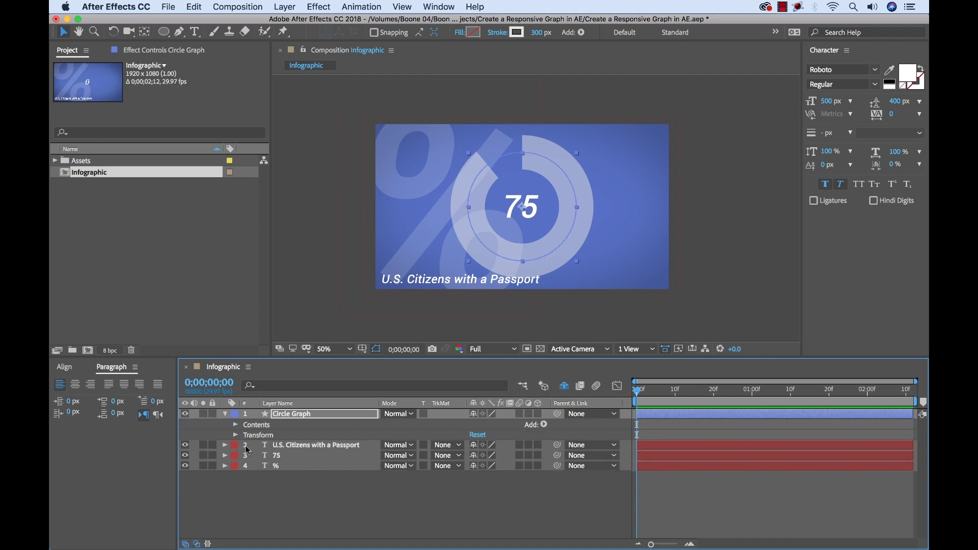
{"action": "left_click", "coordinate": [225, 414]}
{"action": "left_click", "coordinate": [276, 472]}
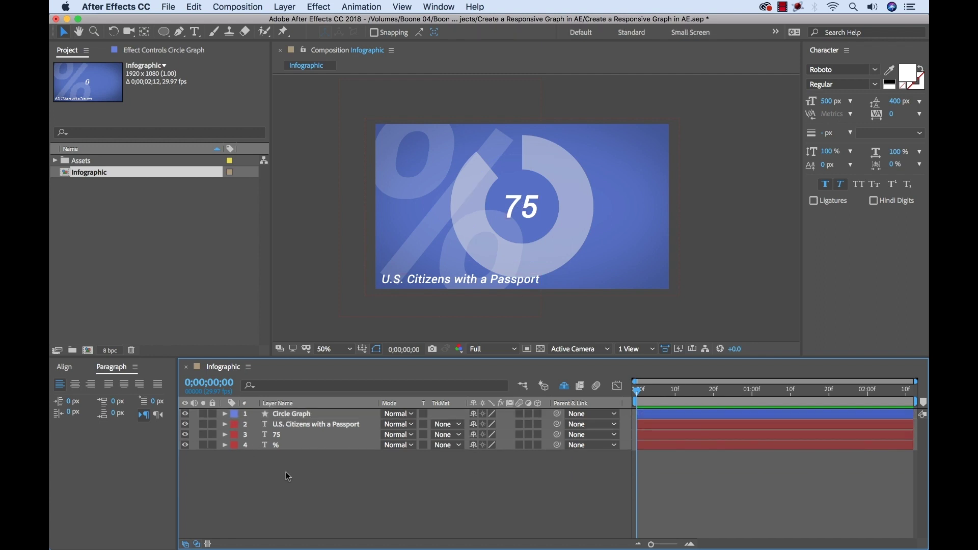
{"action": "right_click", "coordinate": [286, 472]}
{"action": "left_click", "coordinate": [264, 477]}
{"action": "left_click", "coordinate": [284, 7]}
{"action": "mouse_move", "coordinate": [299, 24]}
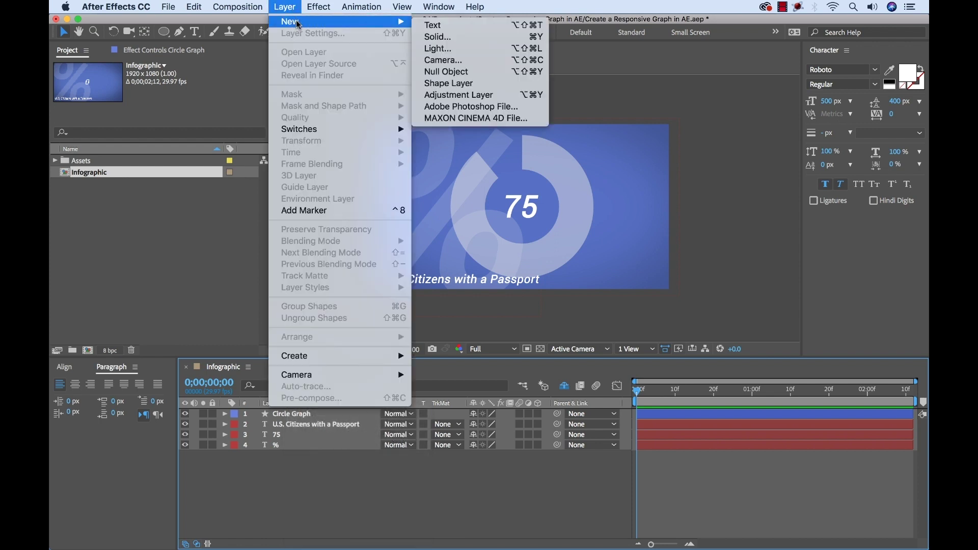
Step: Create a Null Object layer and rename it Controller
{"action": "left_click", "coordinate": [470, 74]}
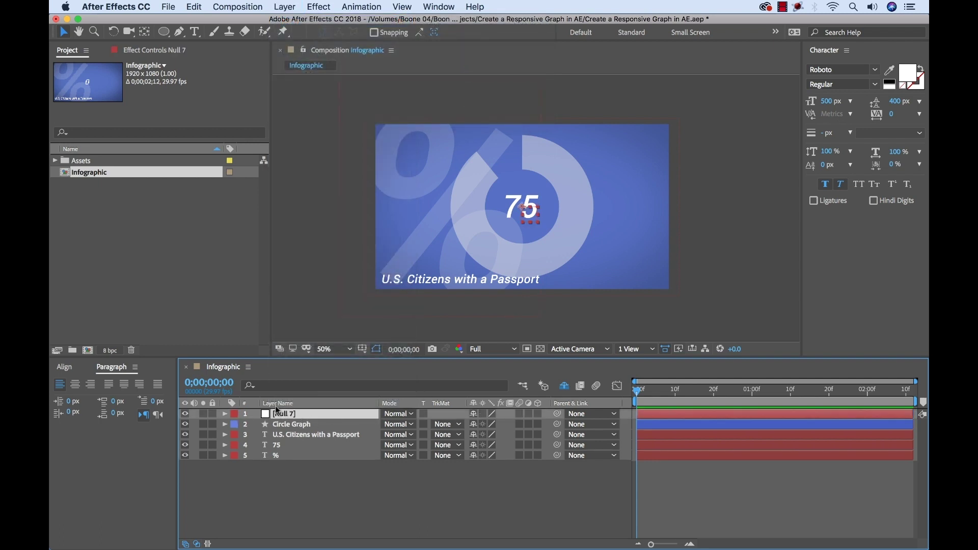
{"action": "key", "text": "Return"}
{"action": "type", "text": "Con"}
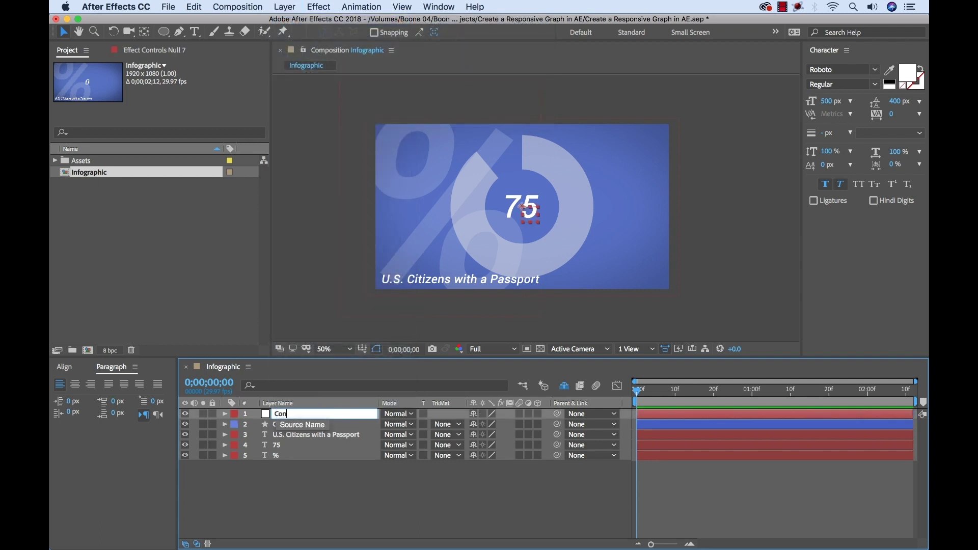
{"action": "type", "text": "troller"}
{"action": "key", "text": "Return"}
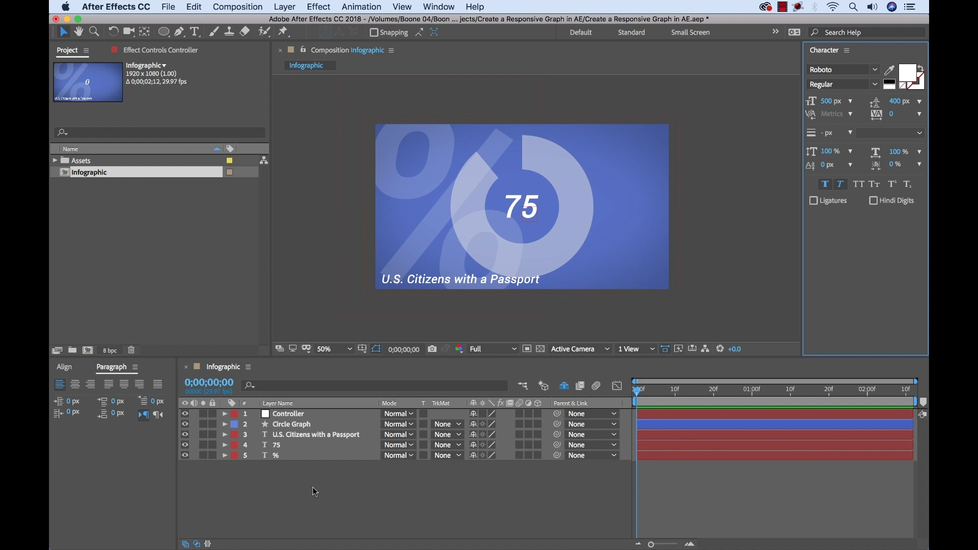
Step: Apply Expression Controls > Slider Control to Controller and reveal its 0.00 Slider value
{"action": "left_click", "coordinate": [289, 415]}
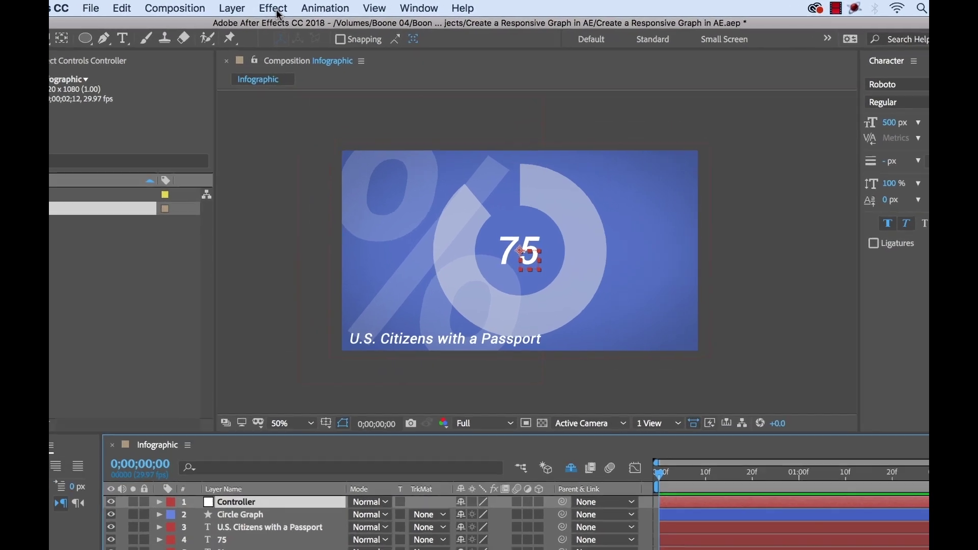
{"action": "left_click", "coordinate": [319, 7]}
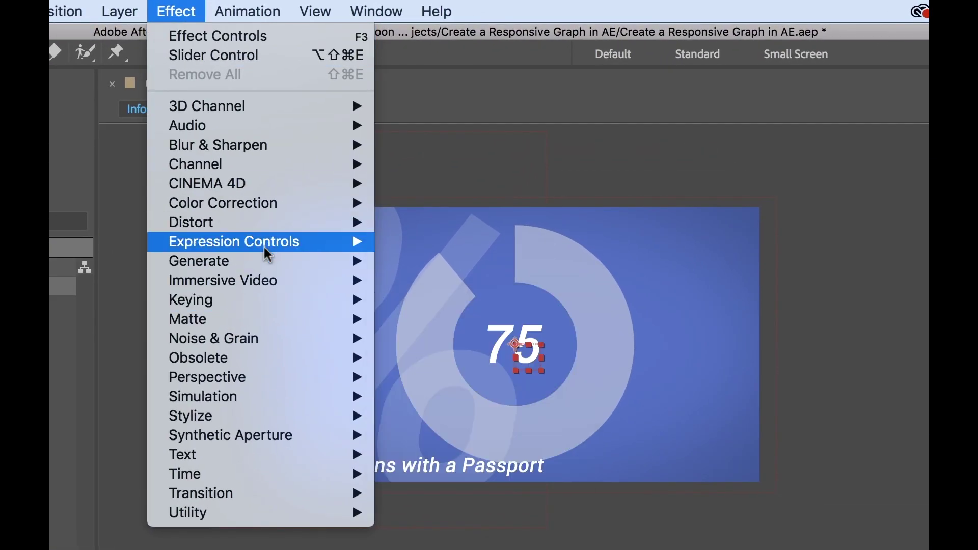
{"action": "mouse_move", "coordinate": [303, 251]}
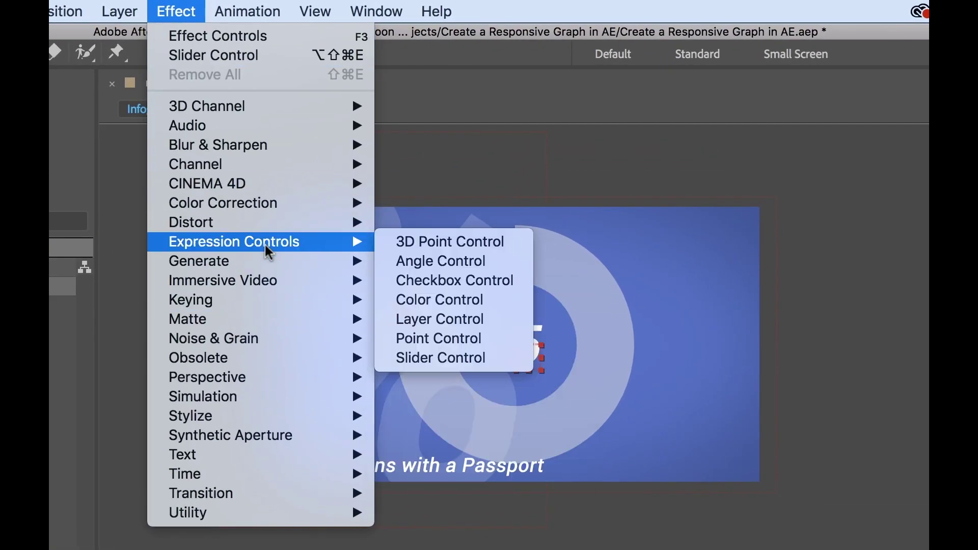
{"action": "left_click", "coordinate": [460, 360]}
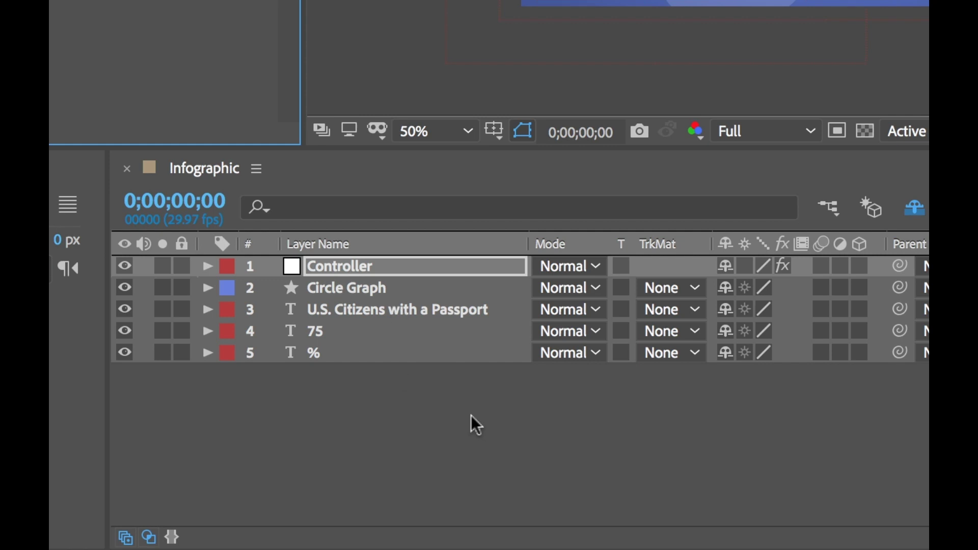
{"action": "left_click", "coordinate": [207, 265]}
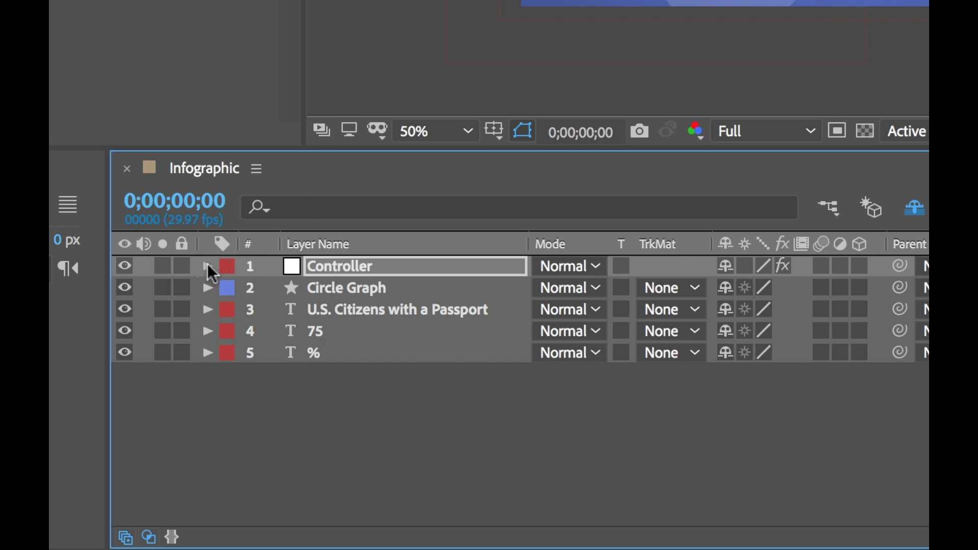
{"action": "left_click", "coordinate": [229, 289]}
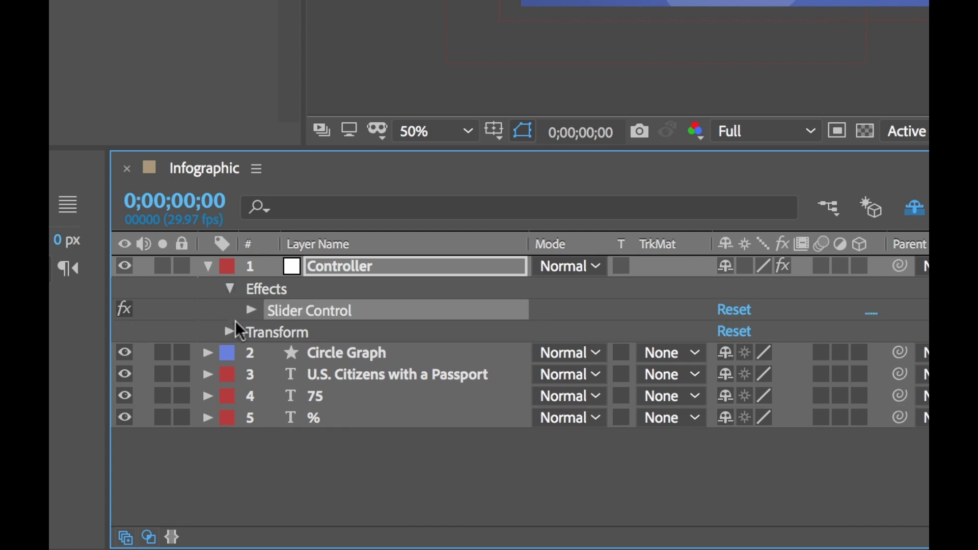
{"action": "left_click", "coordinate": [251, 310]}
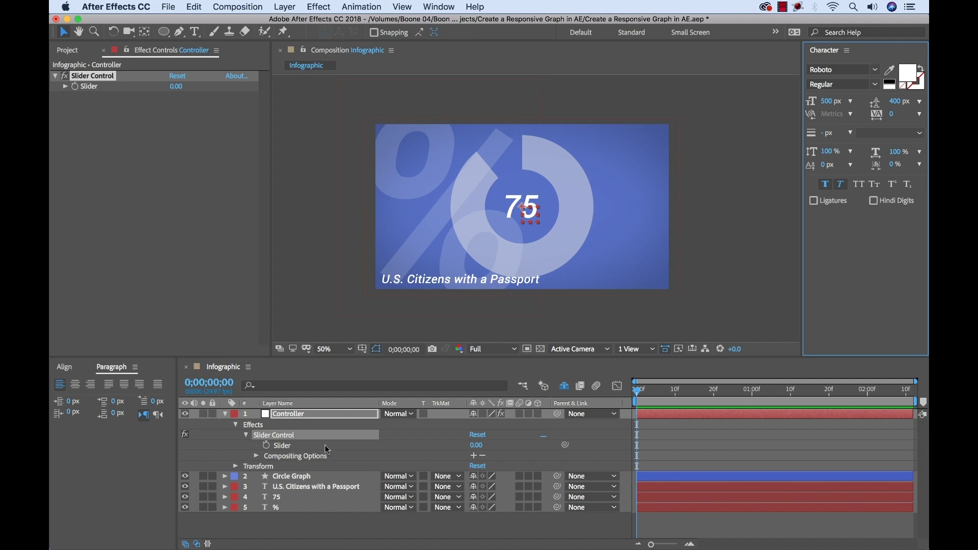
{"action": "left_click", "coordinate": [225, 477]}
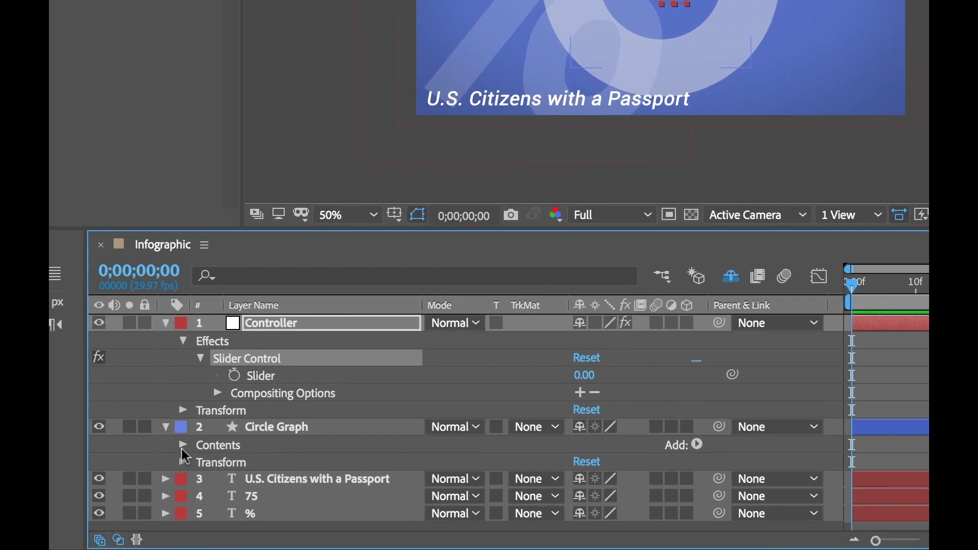
Step: Pick-whip the Circle Graph's Trim Paths End to the Controller's Slider
{"action": "left_click", "coordinate": [182, 444]}
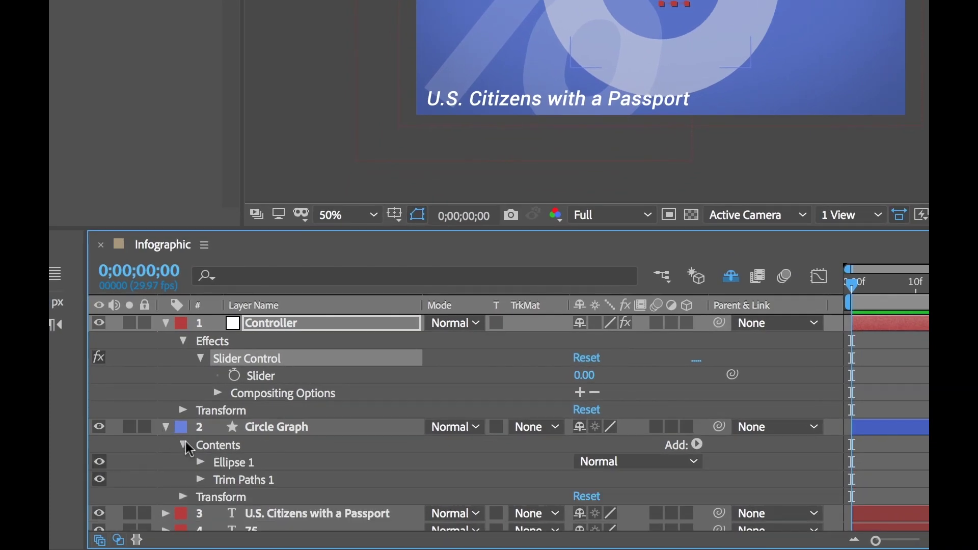
{"action": "left_click", "coordinate": [201, 481]}
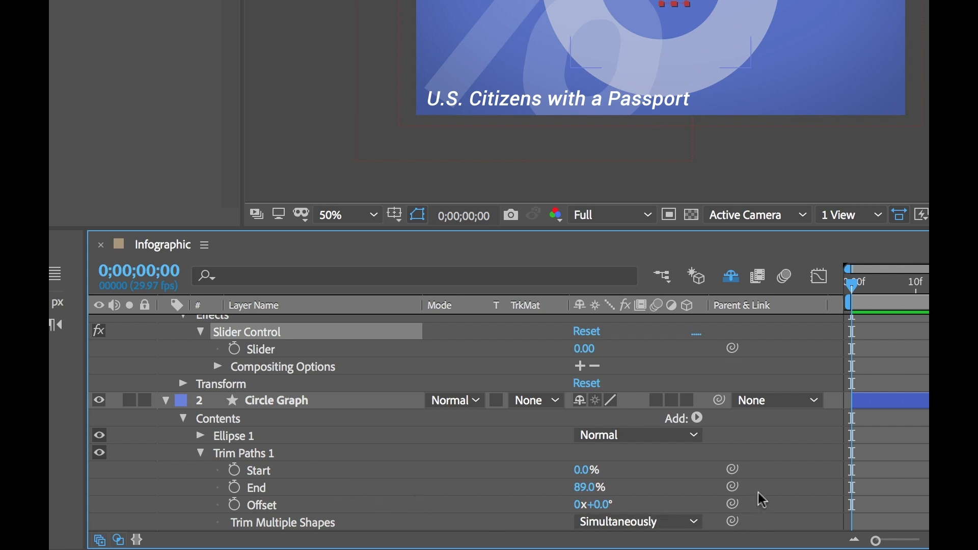
{"action": "left_click_drag", "start_coordinate": [737, 492], "coordinate": [263, 347]}
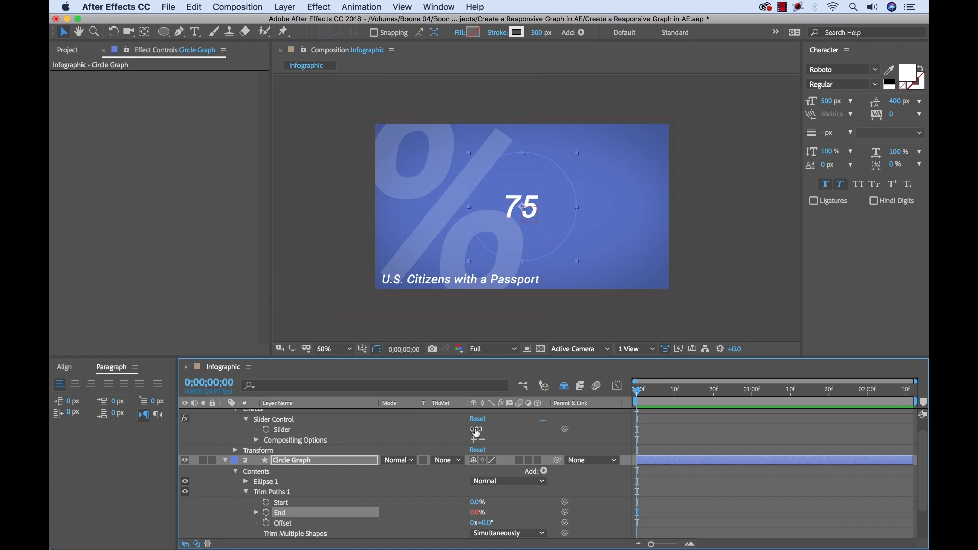
Step: Scrub the Controller Slider to 78 and check the End property's expression
{"action": "mouse_move", "coordinate": [479, 434]}
{"action": "left_mouse_down"}
{"action": "mouse_move", "coordinate": [512, 431]}
{"action": "mouse_move", "coordinate": [489, 432]}
{"action": "left_mouse_up"}
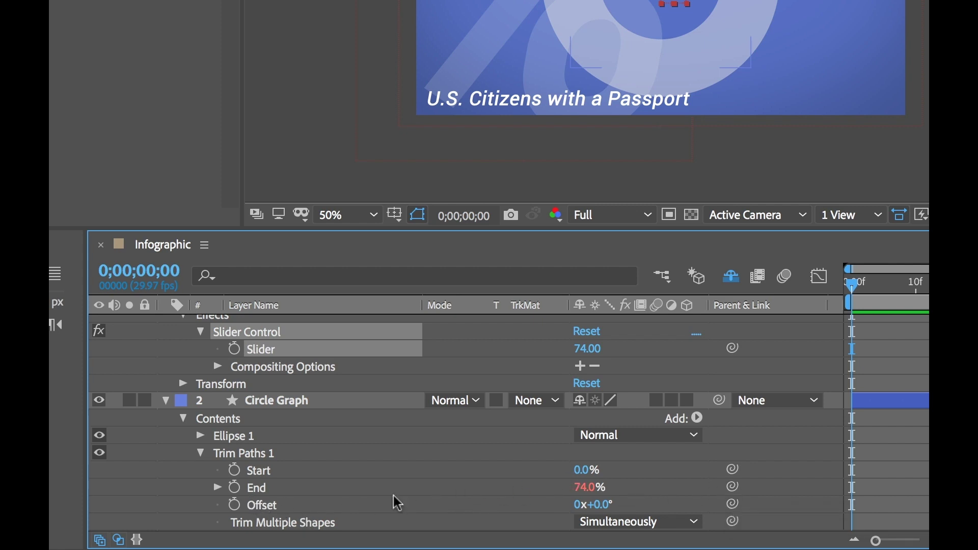
{"action": "left_click", "coordinate": [218, 487]}
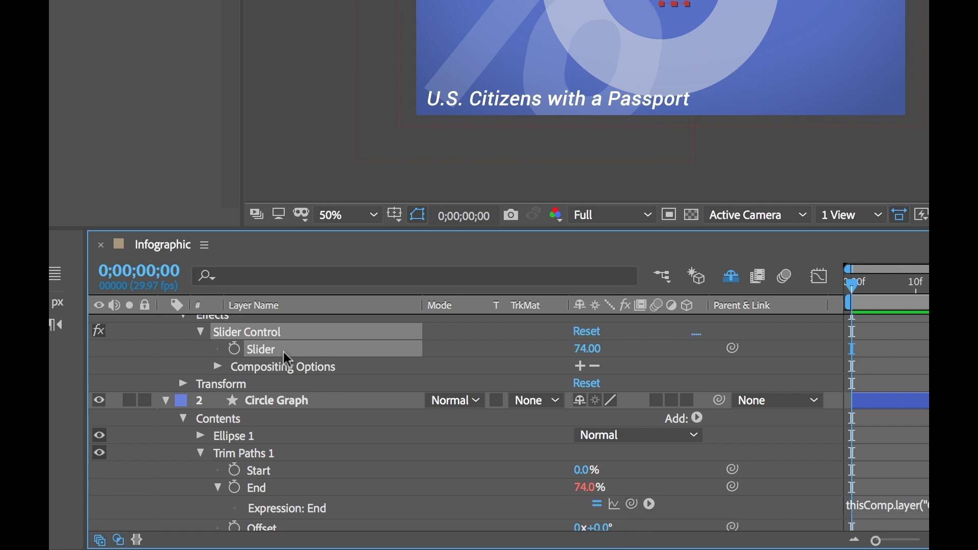
{"action": "left_click", "coordinate": [218, 487]}
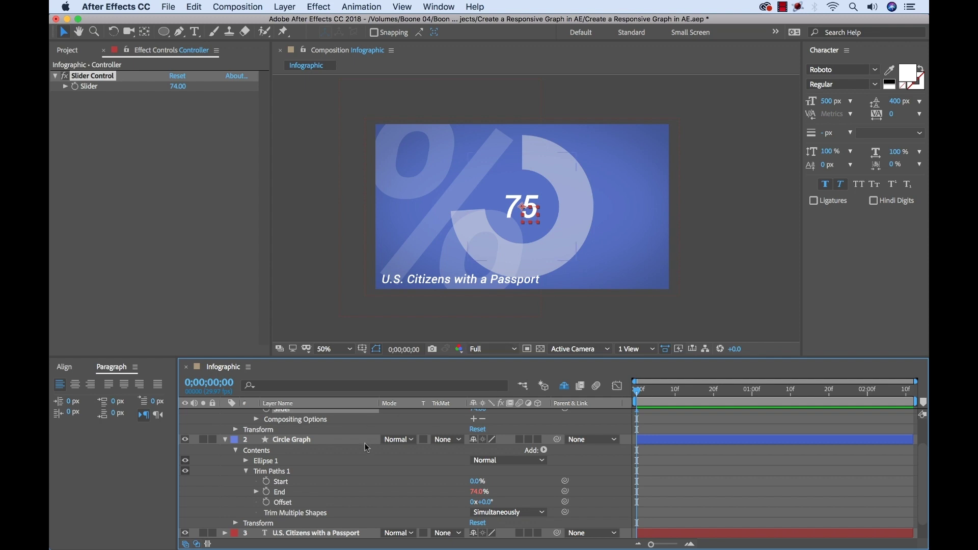
{"action": "scroll", "coordinate": [367, 448], "scroll_direction": "up", "scroll_amount": 3}
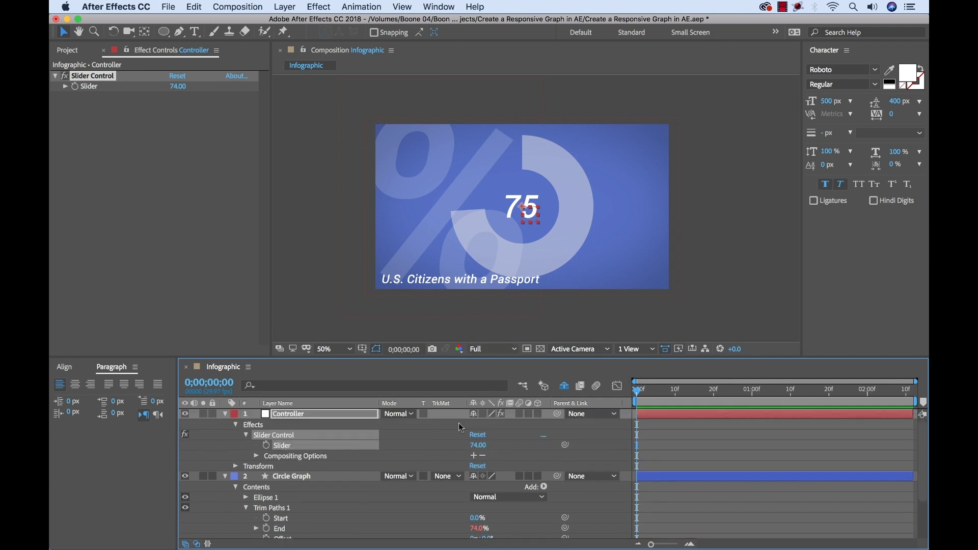
{"action": "left_click_drag", "start_coordinate": [477, 445], "coordinate": [482, 447]}
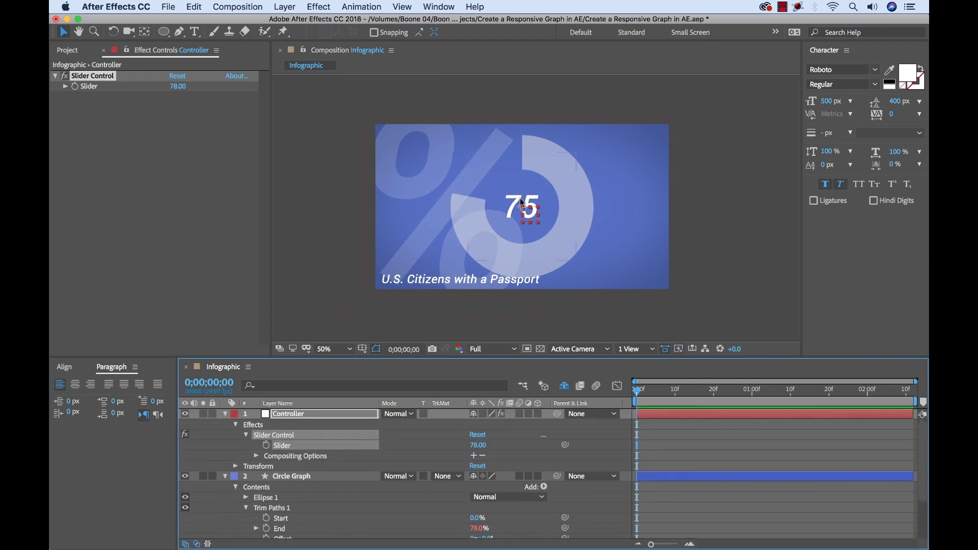
Step: Pick-whip the 75 layer's Source Text to the Controller Slider and scrub the Slider to 96
{"action": "left_click", "coordinate": [246, 508]}
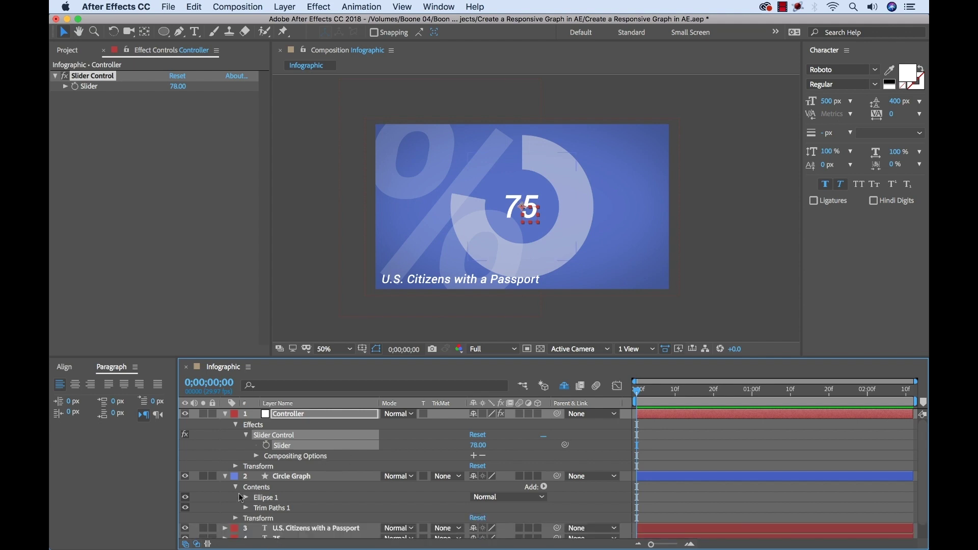
{"action": "left_click", "coordinate": [236, 488]}
{"action": "left_click", "coordinate": [225, 477]}
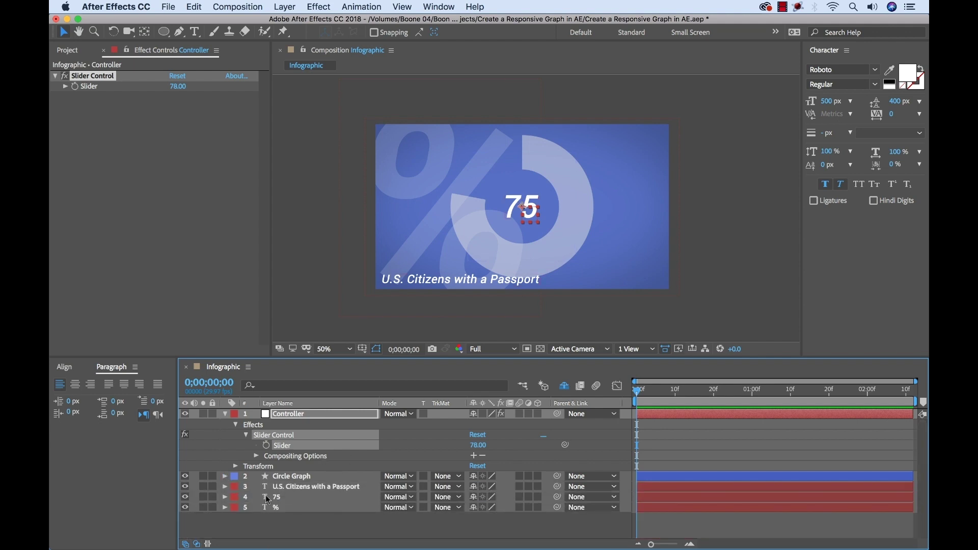
{"action": "left_click", "coordinate": [225, 498]}
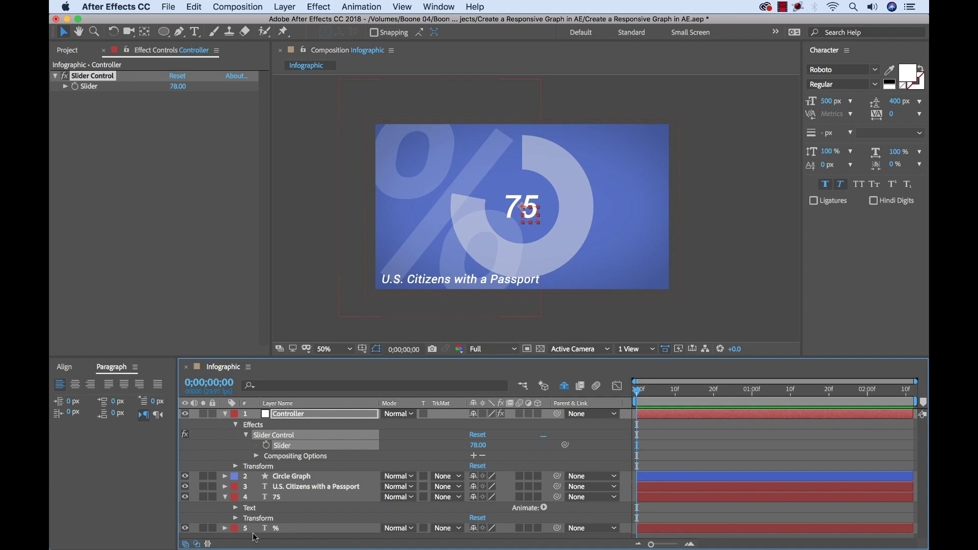
{"action": "left_click", "coordinate": [235, 509]}
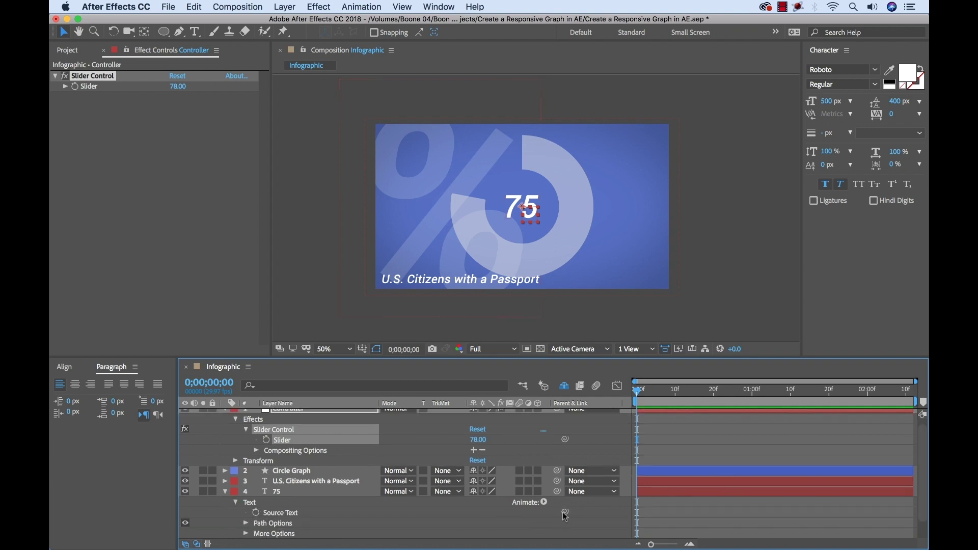
{"action": "left_click_drag", "start_coordinate": [565, 513], "coordinate": [285, 441]}
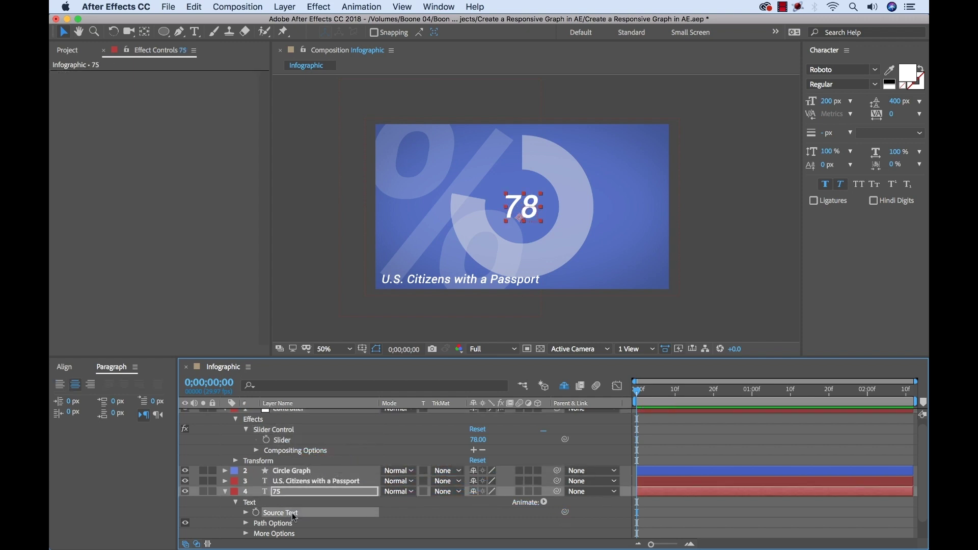
{"action": "left_click", "coordinate": [235, 503]}
{"action": "left_click", "coordinate": [226, 498]}
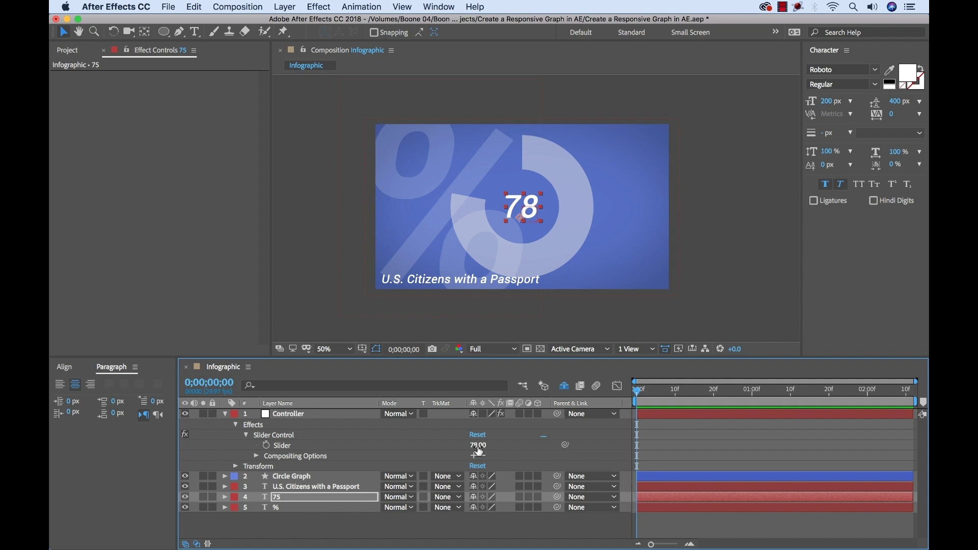
{"action": "mouse_move", "coordinate": [479, 447]}
{"action": "left_mouse_down"}
{"action": "mouse_move", "coordinate": [444, 444]}
{"action": "mouse_move", "coordinate": [489, 445]}
{"action": "left_mouse_up"}
Step: Keyframe the Controller Slider at 0 on frame 0 and 42 at about one second
{"action": "left_click", "coordinate": [266, 445]}
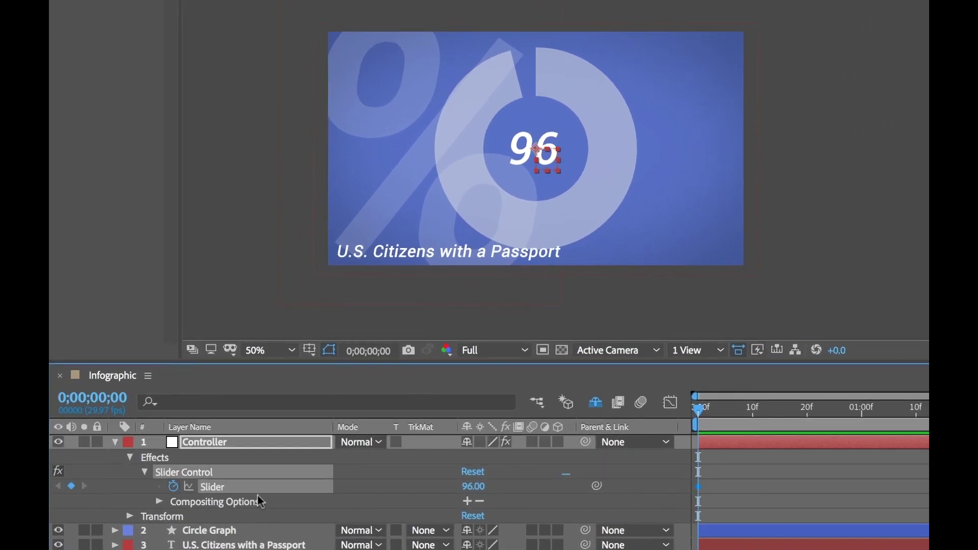
{"action": "left_click", "coordinate": [473, 487]}
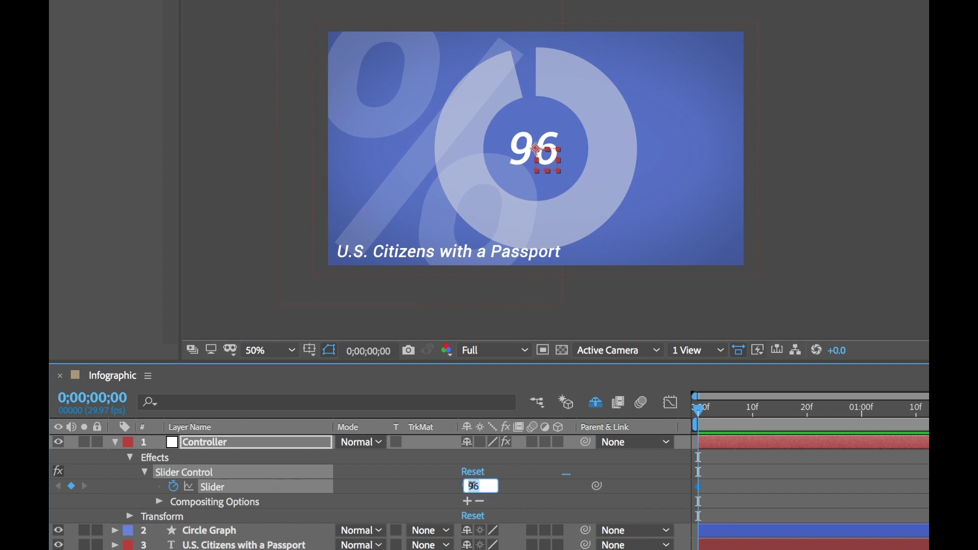
{"action": "type", "text": "0"}
{"action": "key", "text": "Return"}
{"action": "left_click_drag", "start_coordinate": [720, 410], "coordinate": [870, 416]}
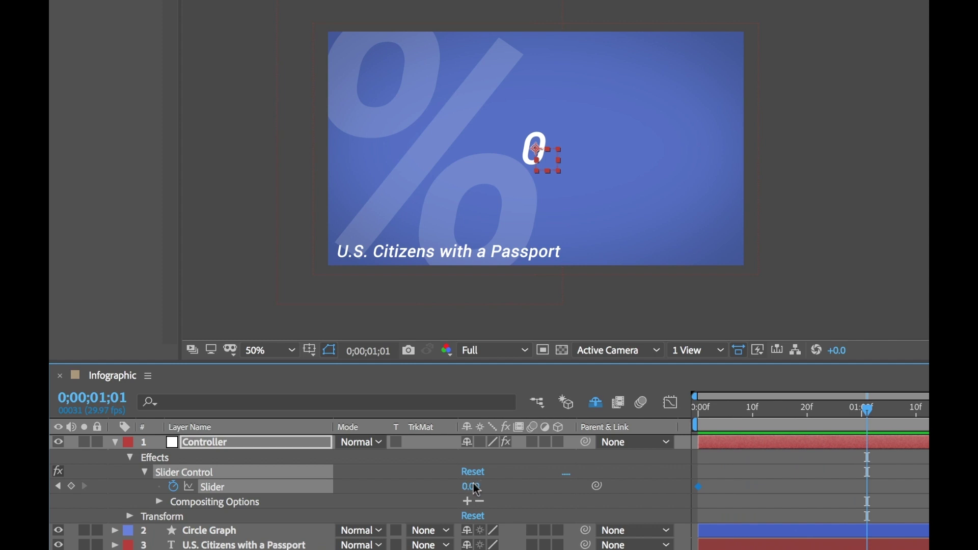
{"action": "key", "text": "Return"}
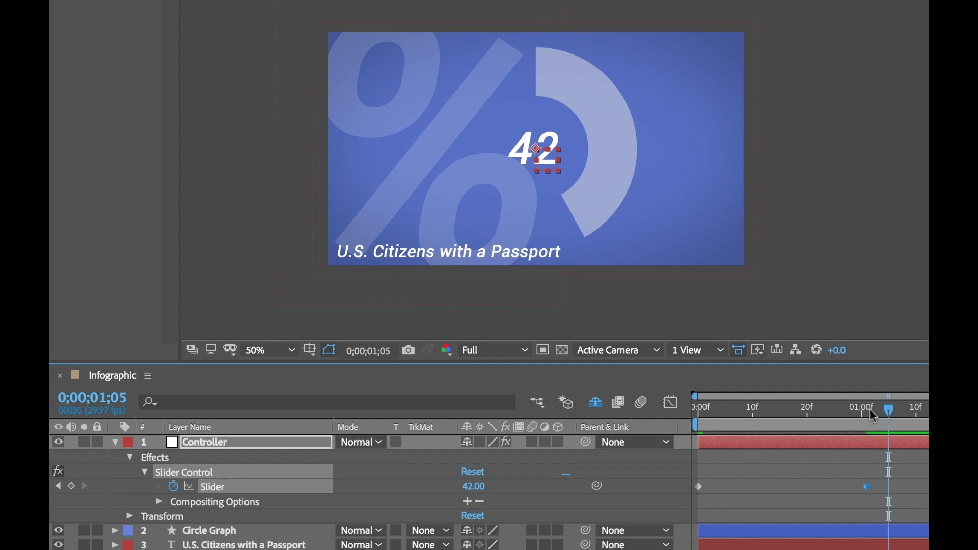
Step: Preview the count-up from the start, then step back onto the 42 keyframe
{"action": "key", "text": "Home"}
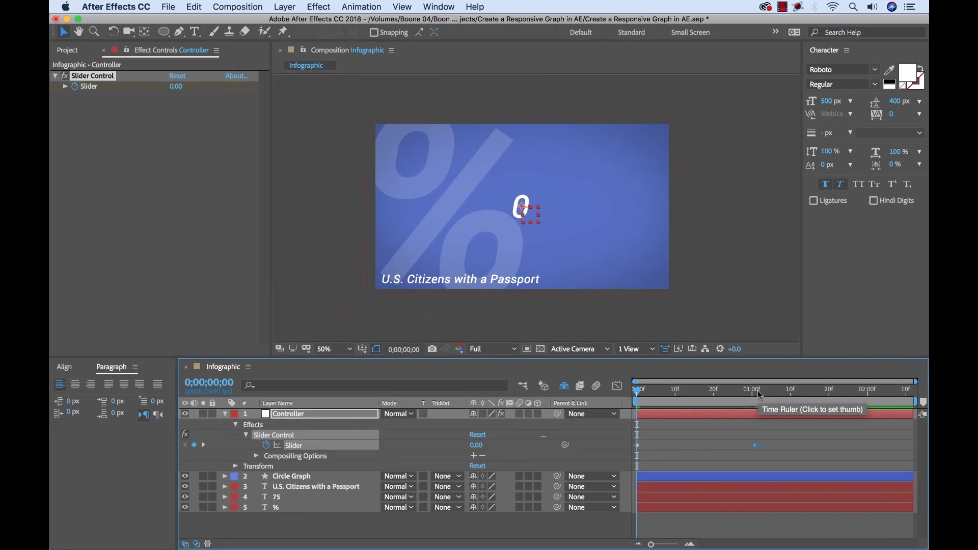
{"action": "key", "text": "space"}
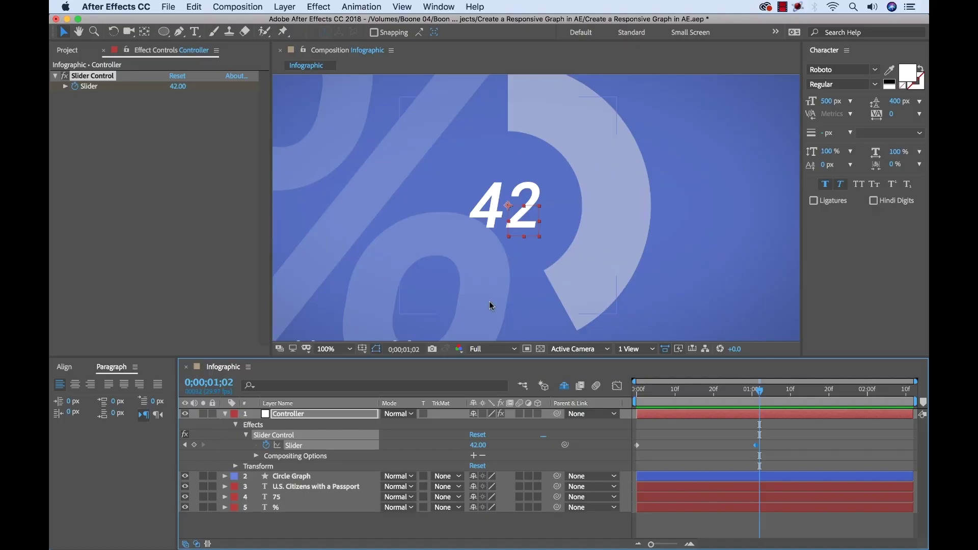
{"action": "key", "text": "comma"}
{"action": "key", "text": "comma"}
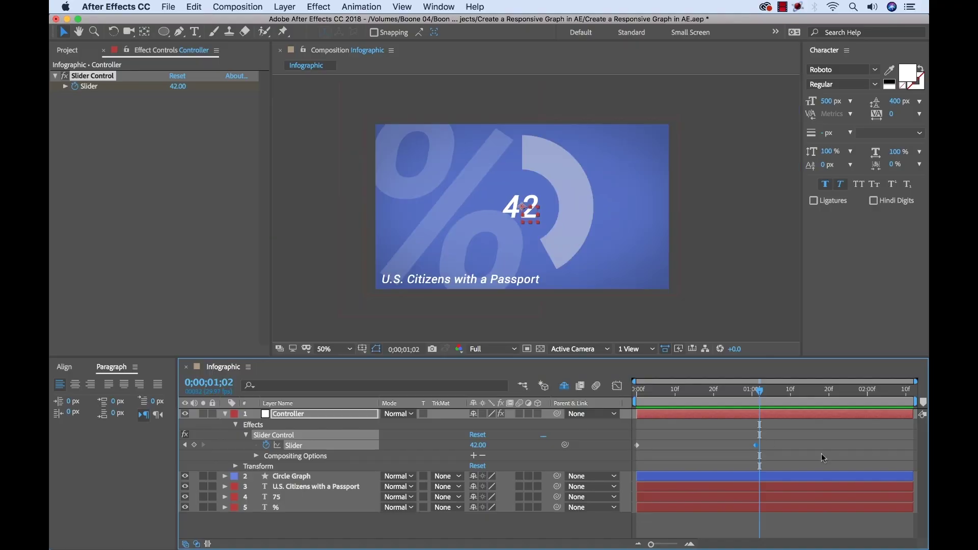
{"action": "left_click_drag", "start_coordinate": [761, 391], "coordinate": [761, 394]}
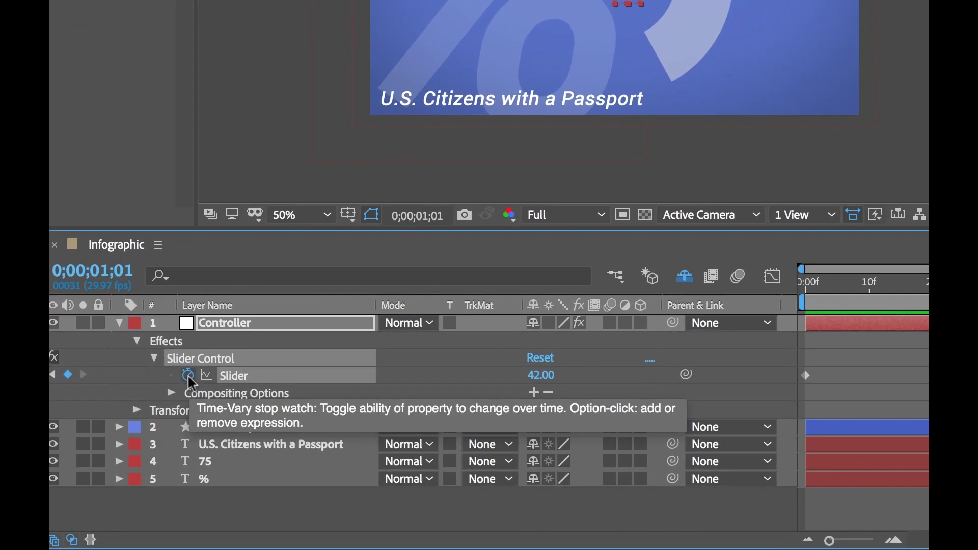
Step: Add a Math.round(value) expression to the Controller Slider from the JavaScript Math menu
{"action": "left_click", "coordinate": [188, 377], "text": "alt"}
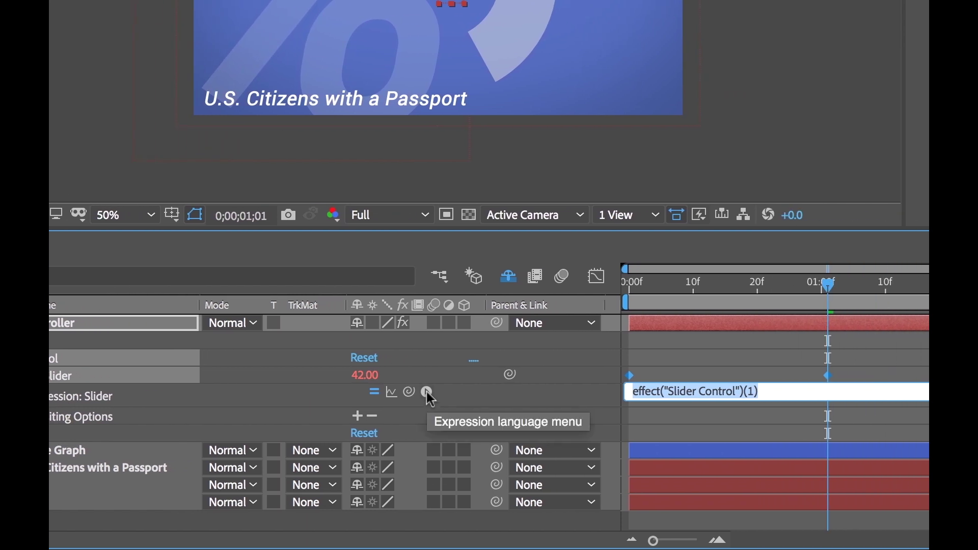
{"action": "left_click", "coordinate": [428, 393]}
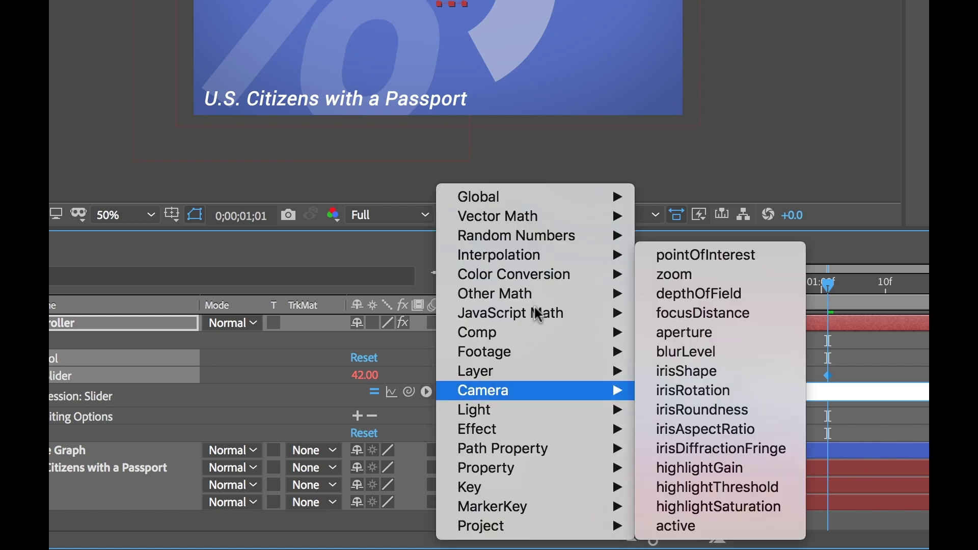
{"action": "mouse_move", "coordinate": [561, 327]}
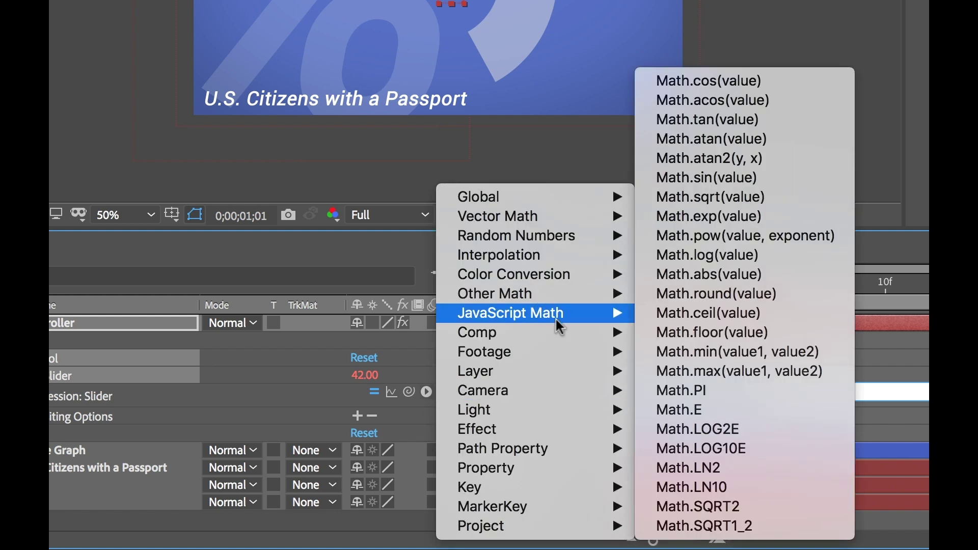
{"action": "left_click", "coordinate": [710, 294]}
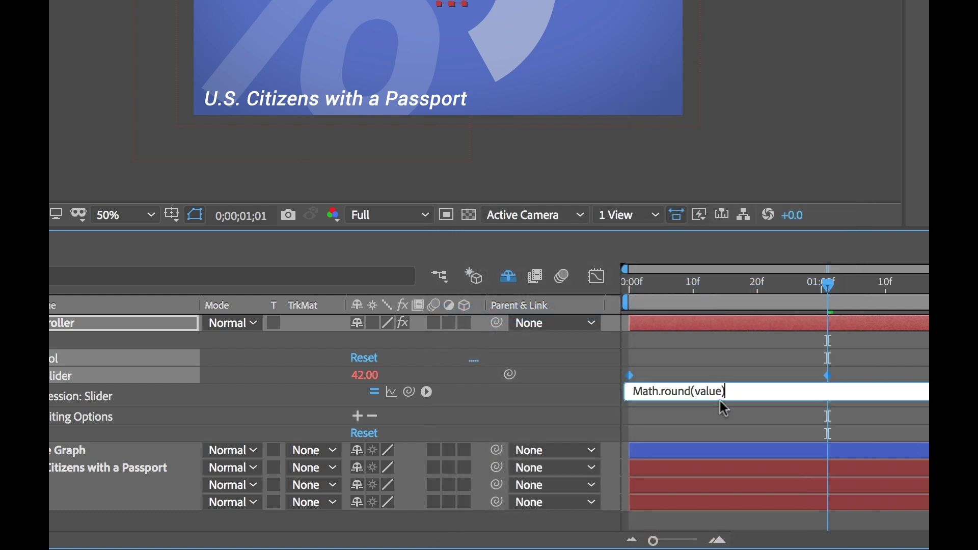
{"action": "left_click", "coordinate": [870, 350]}
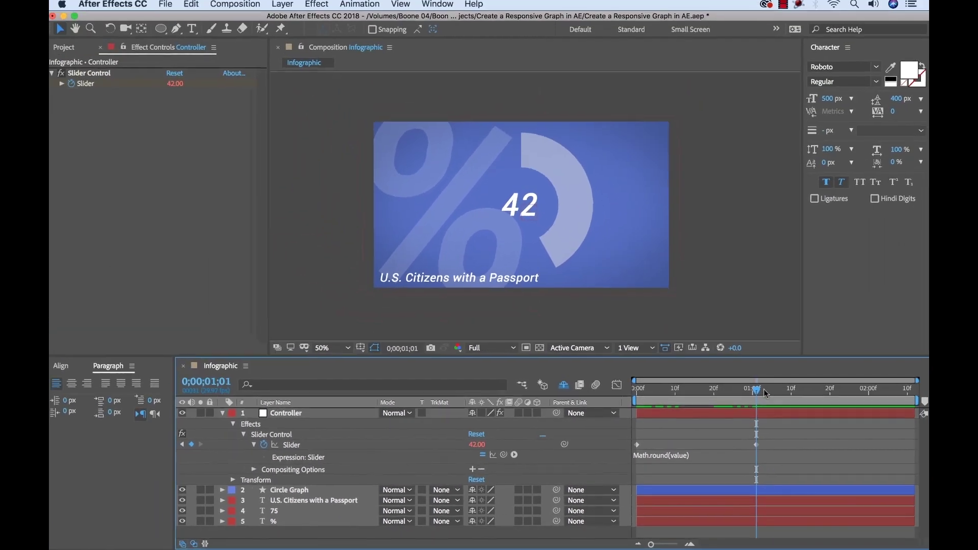
Step: Replay the rounded count-up from the start and select both Slider keyframes
{"action": "key", "text": "Home"}
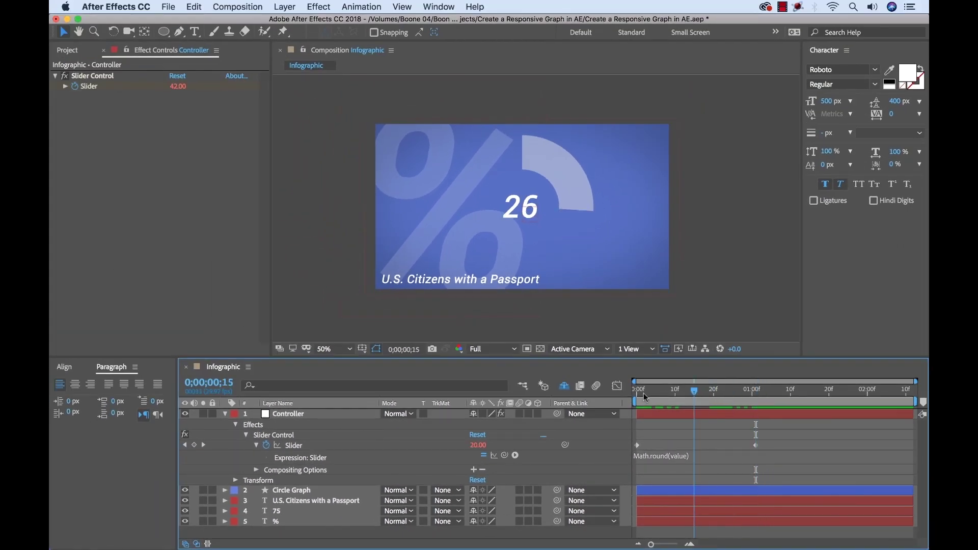
{"action": "key", "text": "space"}
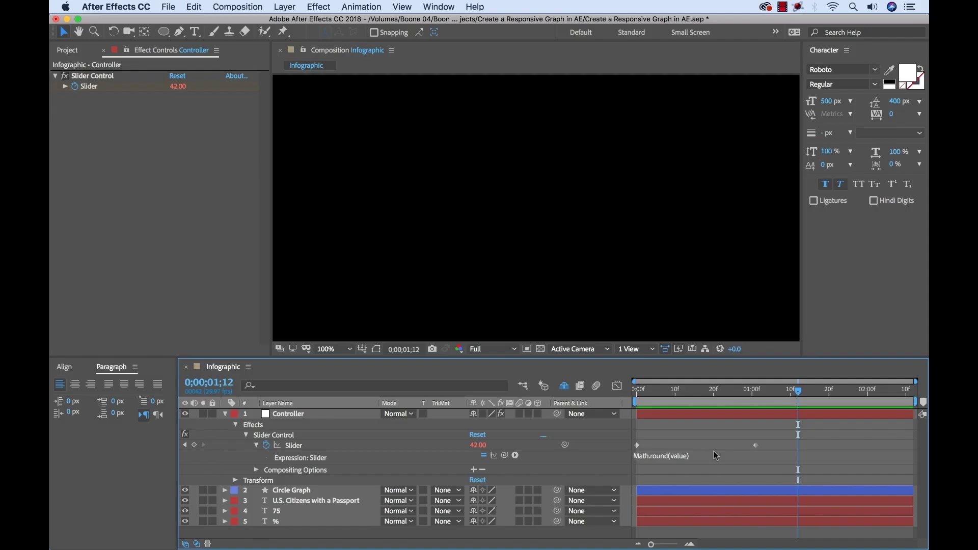
{"action": "left_click_drag", "start_coordinate": [761, 462], "coordinate": [628, 436]}
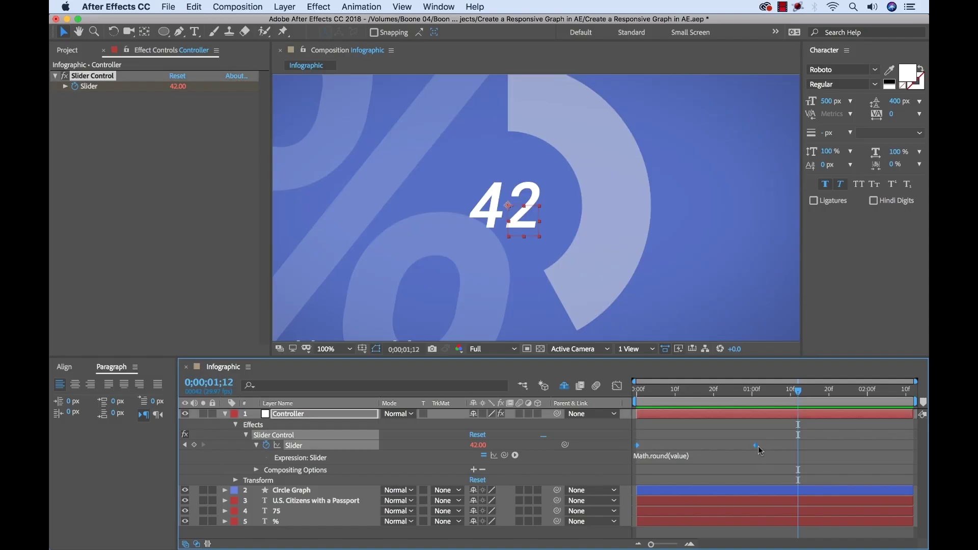
{"action": "right_click", "coordinate": [759, 450]}
{"action": "left_click", "coordinate": [740, 433]}
{"action": "left_click", "coordinate": [757, 448]}
Step: Apply Easy Ease In to the 42 keyframe and Easy Ease Out to the 0 keyframe
{"action": "right_click", "coordinate": [758, 450]}
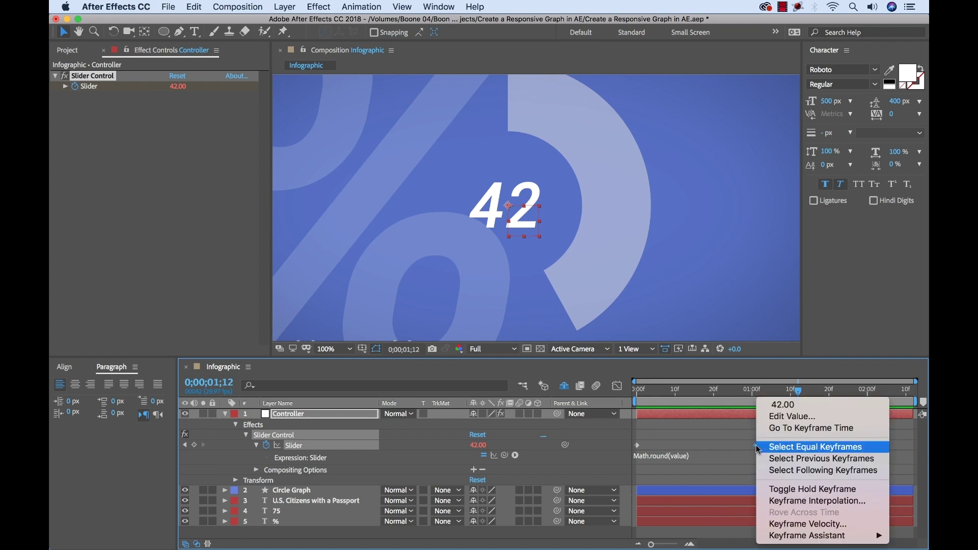
{"action": "mouse_move", "coordinate": [805, 536]}
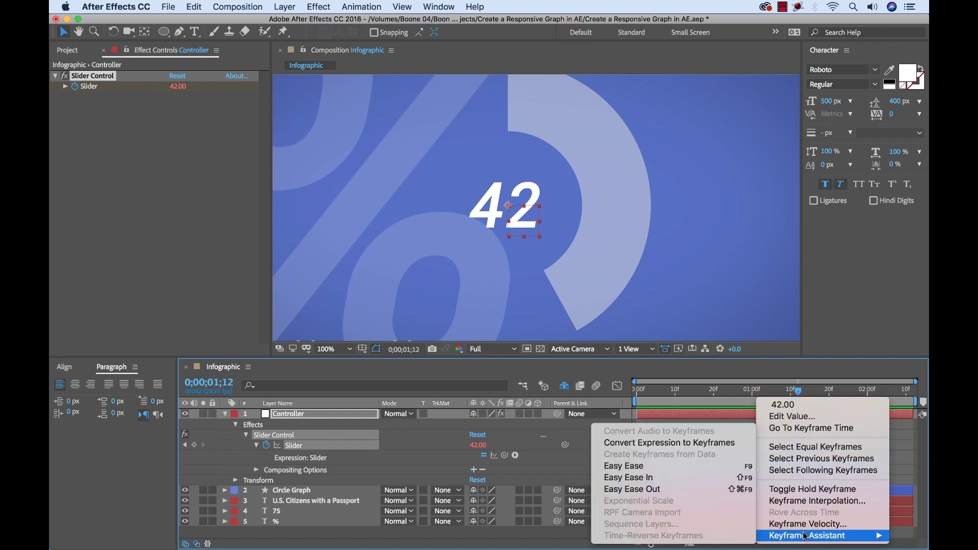
{"action": "left_click", "coordinate": [662, 479]}
{"action": "right_click", "coordinate": [635, 445]}
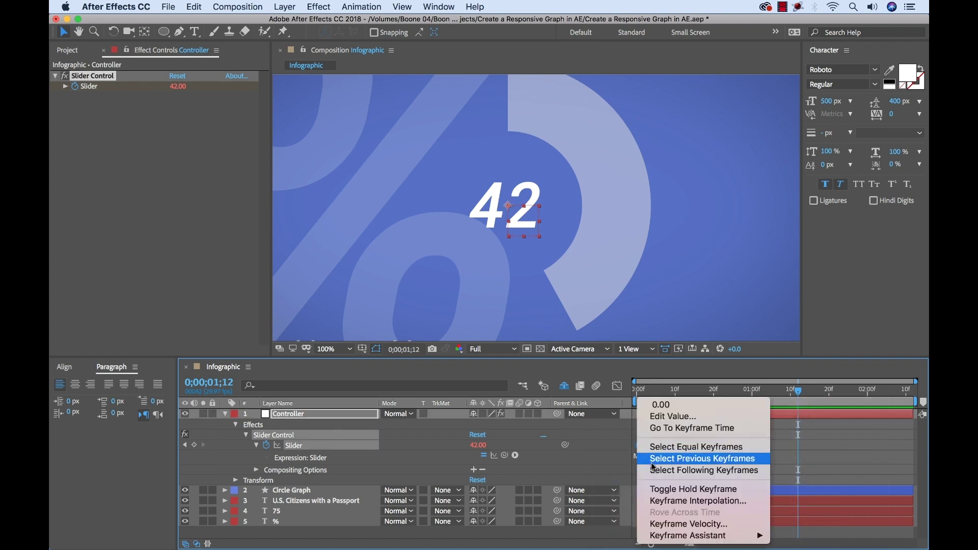
{"action": "mouse_move", "coordinate": [688, 536]}
{"action": "left_click", "coordinate": [584, 491]}
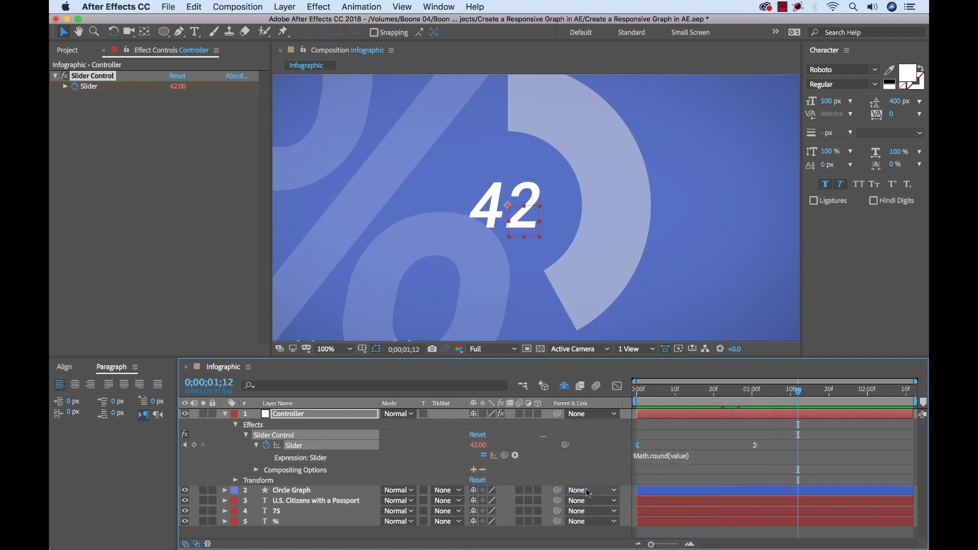
{"action": "left_click_drag", "start_coordinate": [699, 393], "coordinate": [638, 394]}
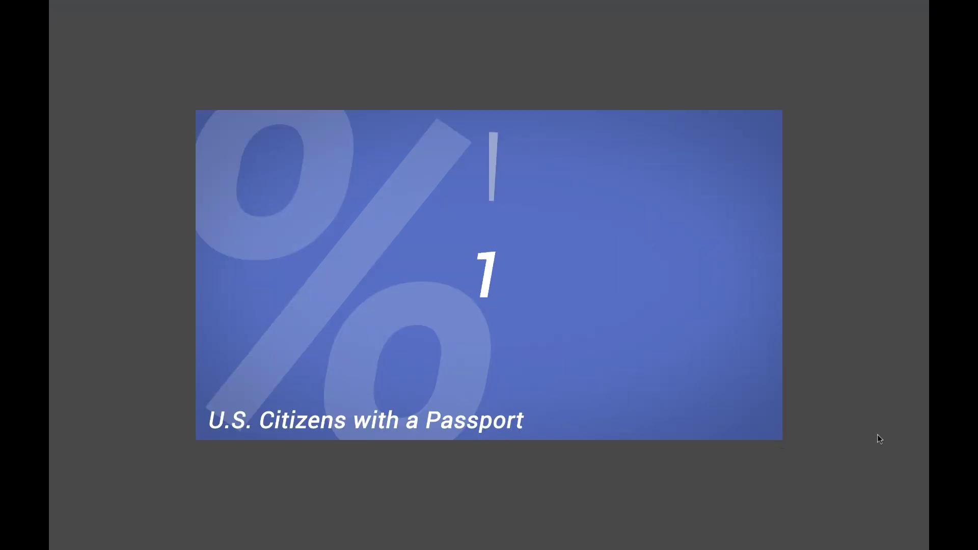